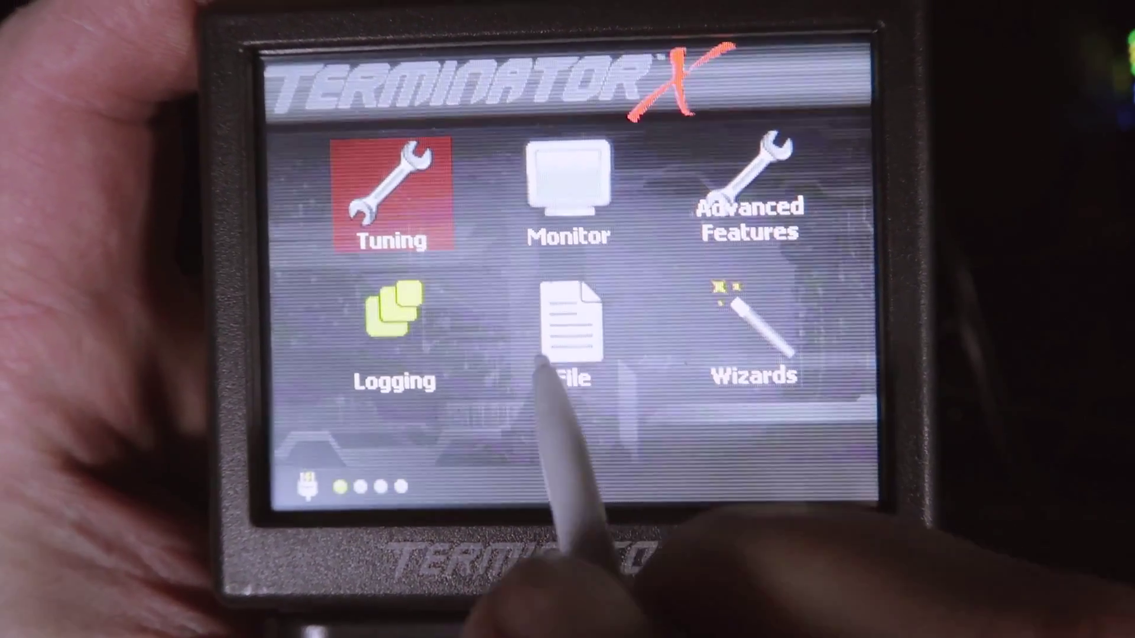
# Open File > Global Configs and start downloading the ECU's current GCF to the SD card.
pyautogui.click(562, 316)
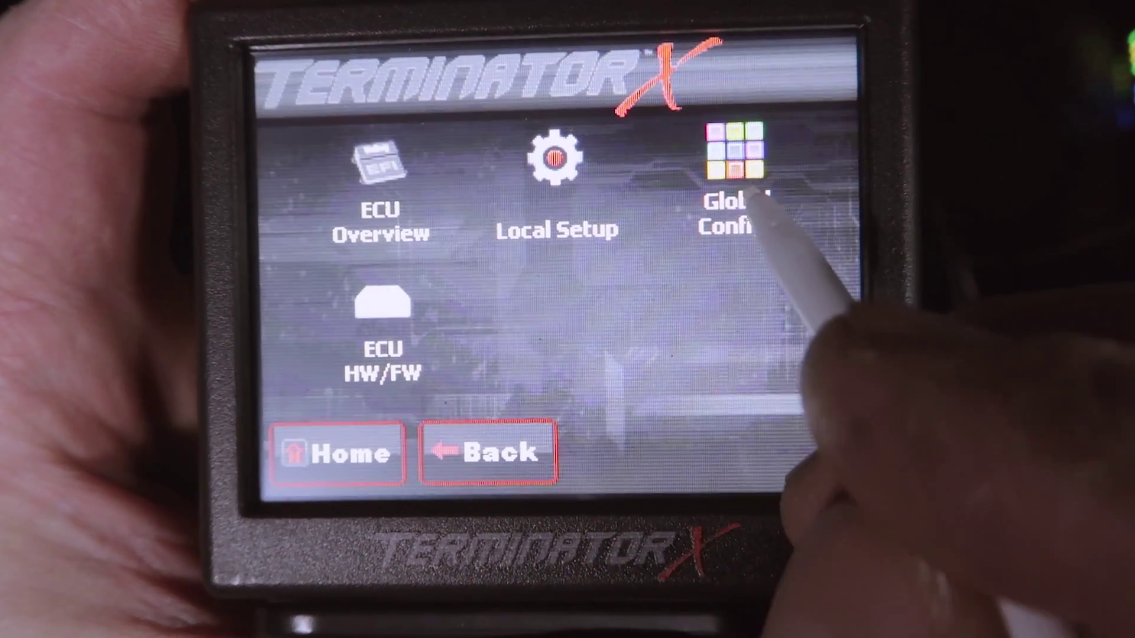
pyautogui.click(753, 215)
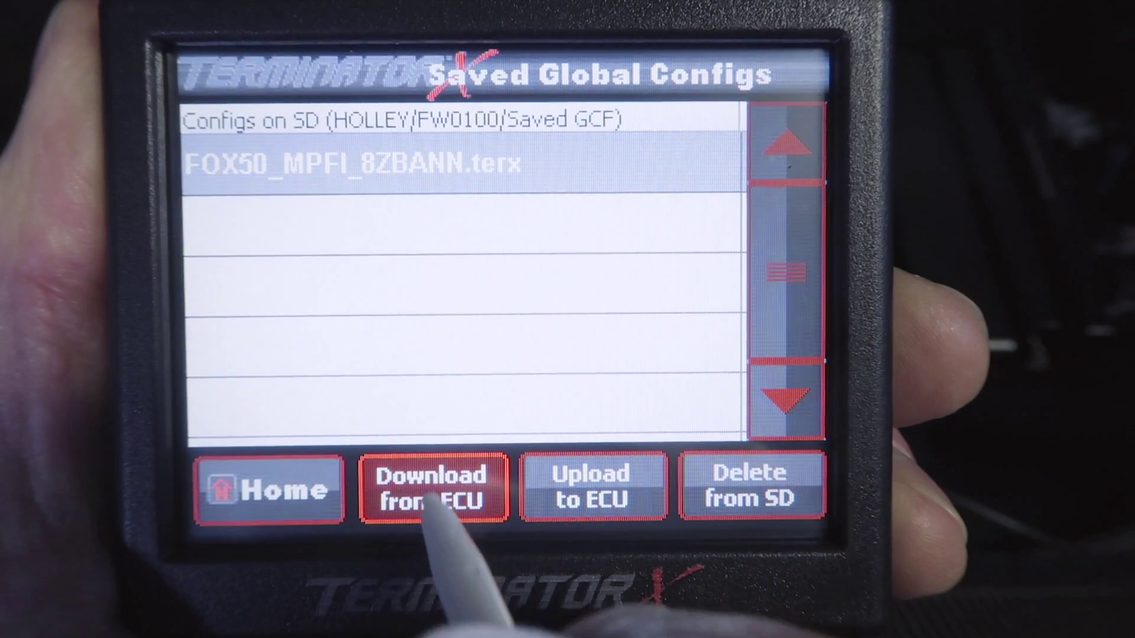
pyautogui.click(424, 474)
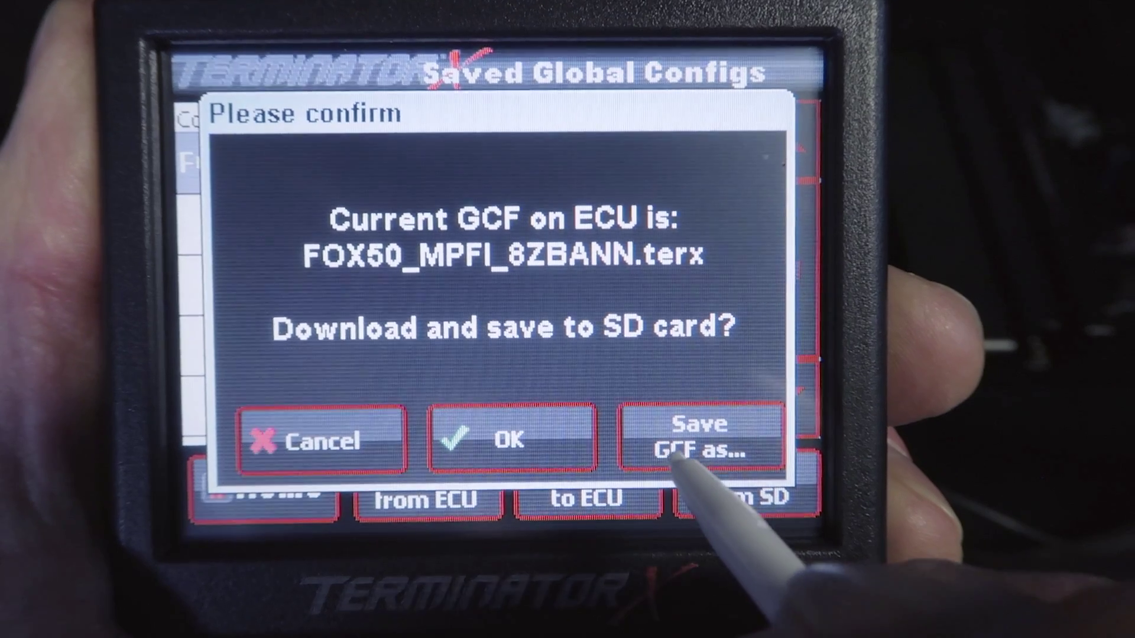
# Save the downloaded global config under the new name '85 STANG'.
pyautogui.click(697, 452)
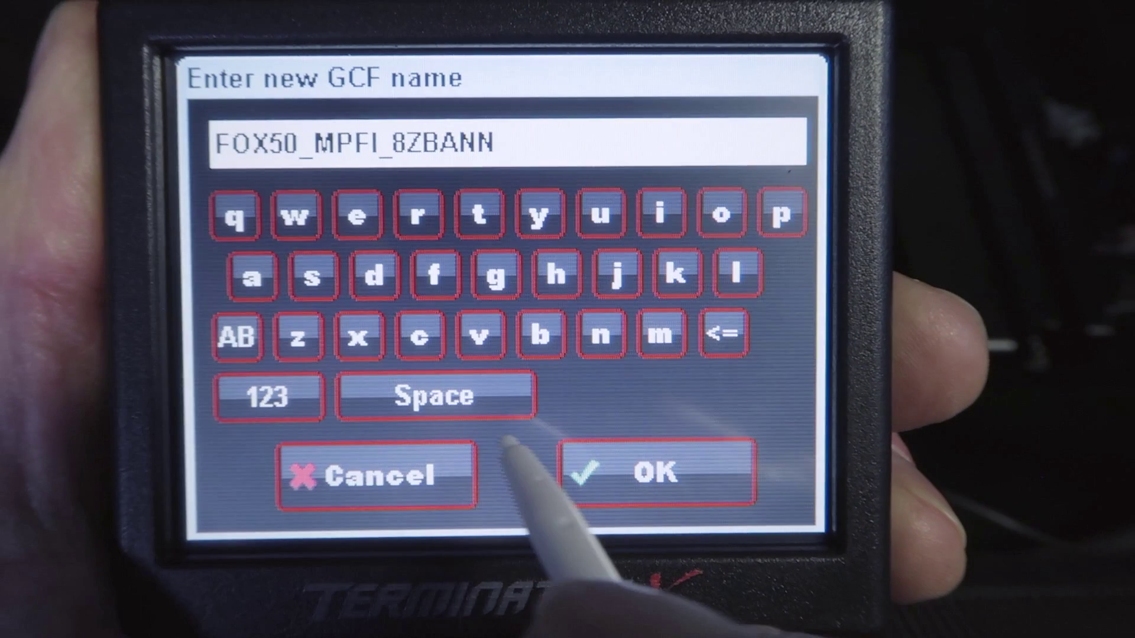
pyautogui.write('85')
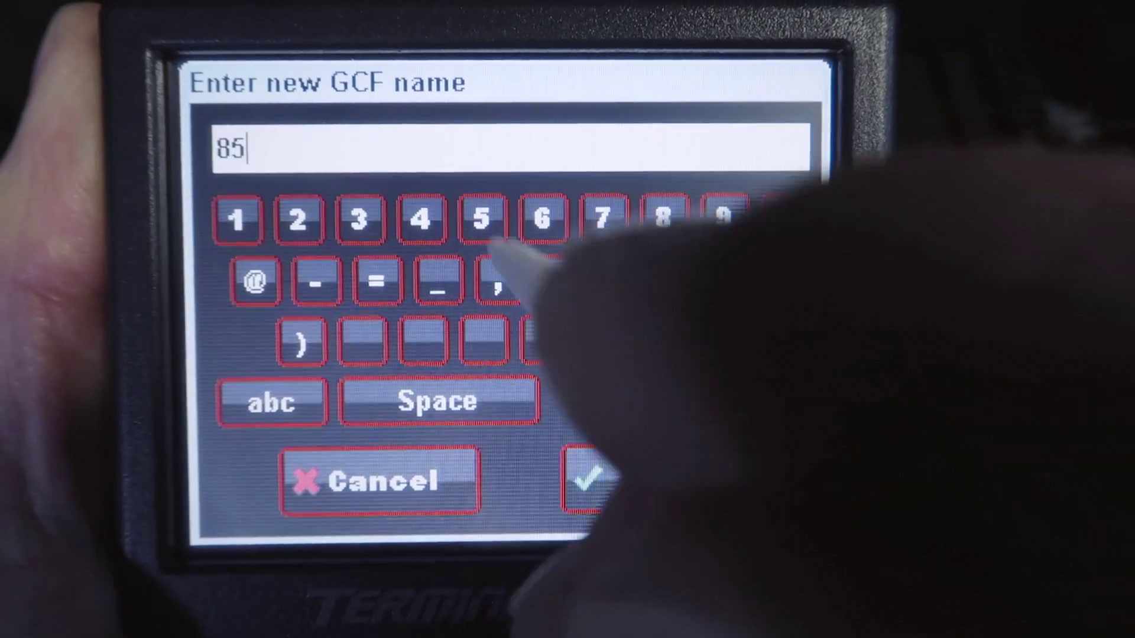
pyautogui.click(254, 400)
pyautogui.write('STA')
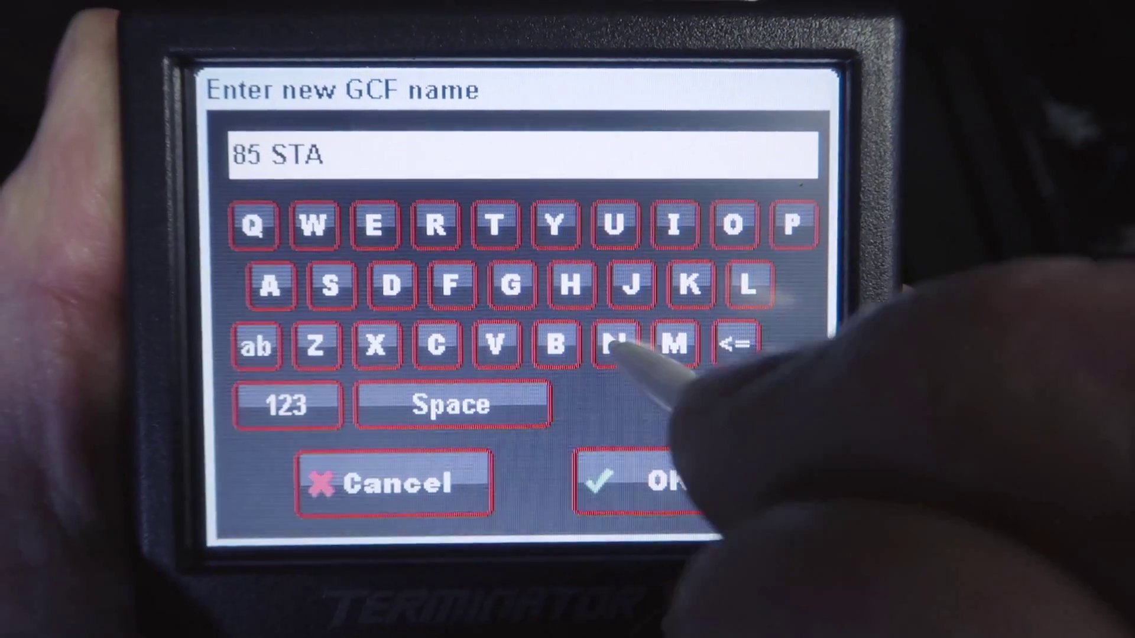
pyautogui.write('NG')
pyautogui.click(679, 491)
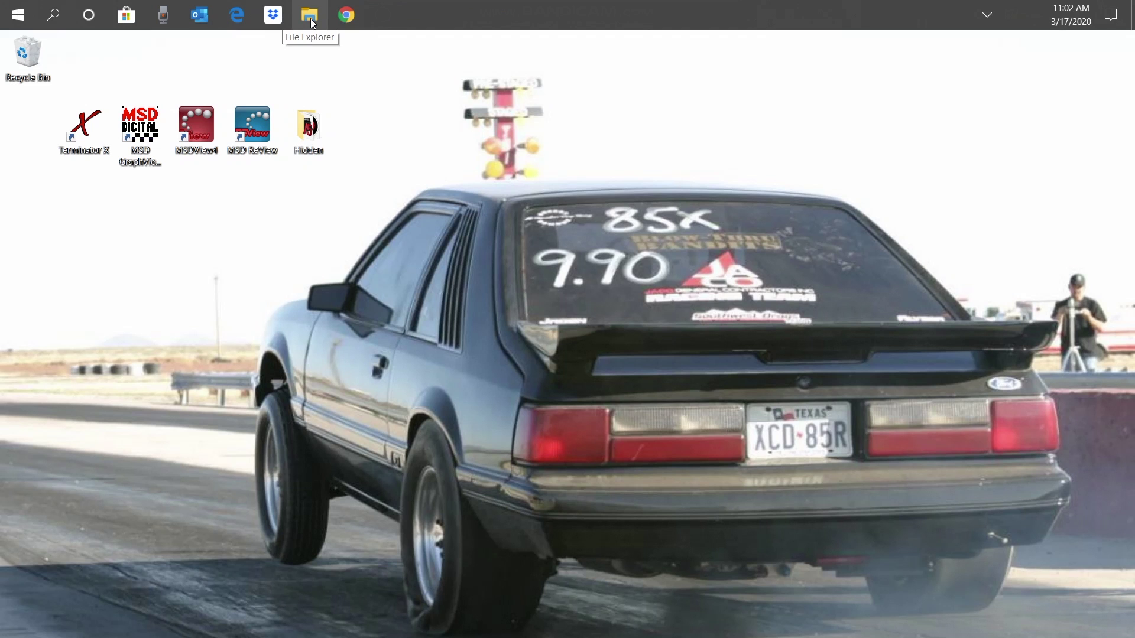
# Bring up the Windows Start quick-link menu on the PC.
pyautogui.rightClick(13, 13)
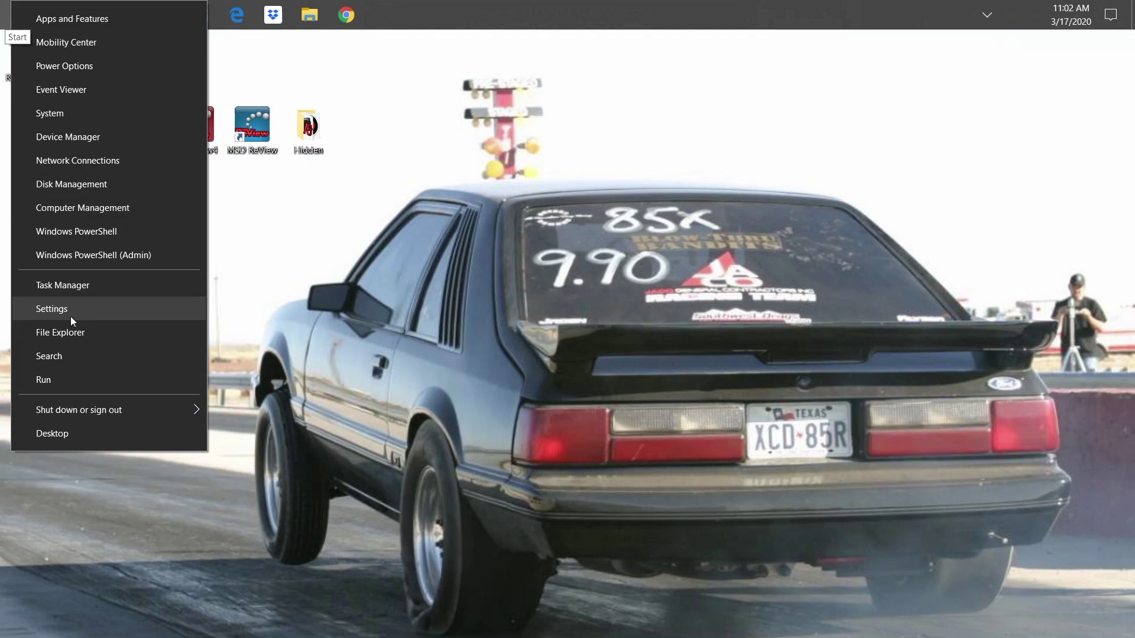
# In File Explorer, browse to 200R962A-1 (D:) > HOLLEY > FW0100 > Saved GCF.
pyautogui.click(60, 333)
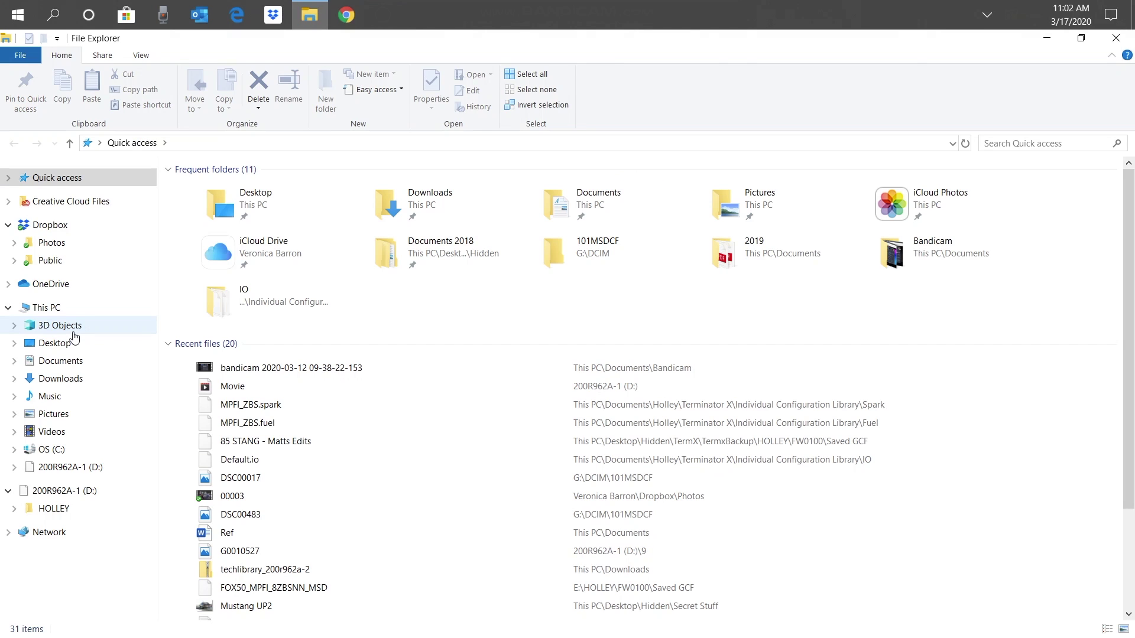
pyautogui.click(35, 310)
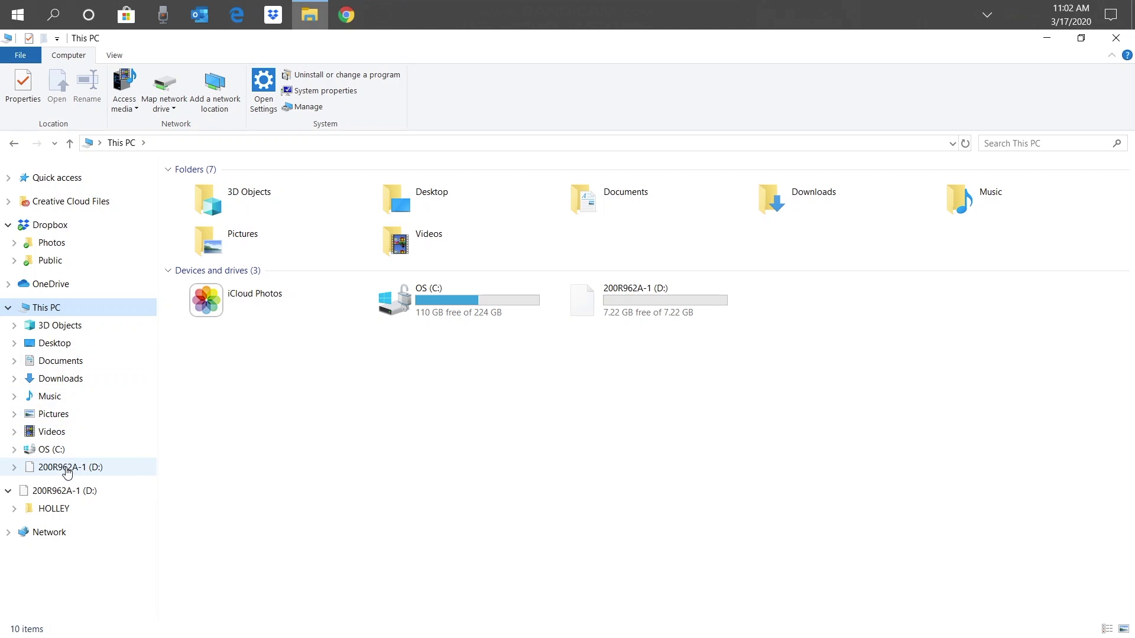
pyautogui.click(58, 496)
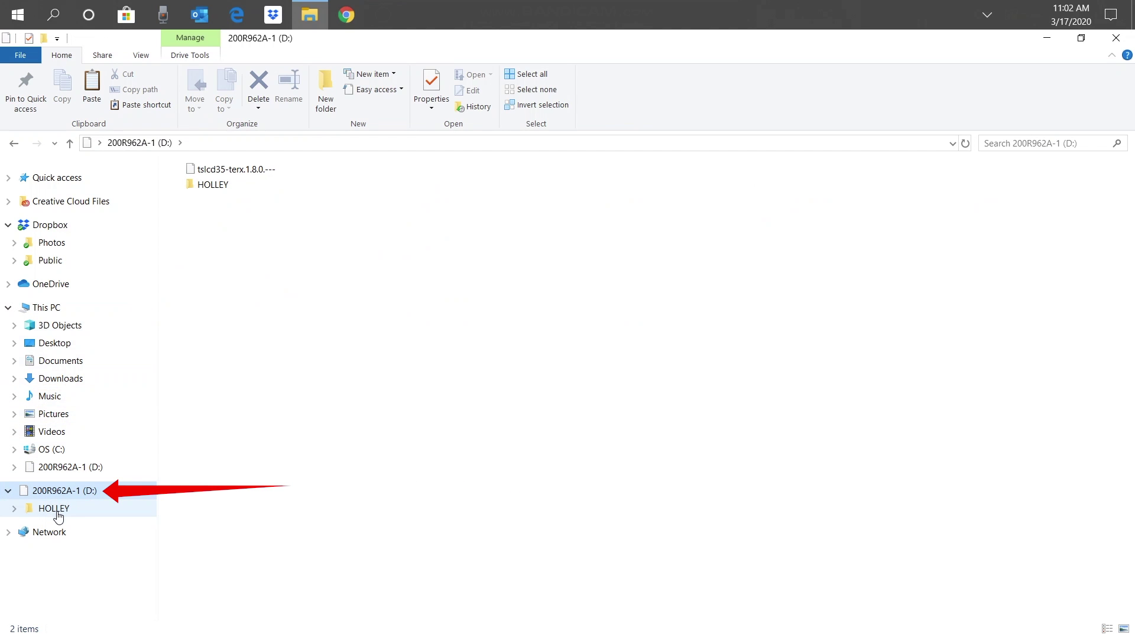
pyautogui.click(58, 514)
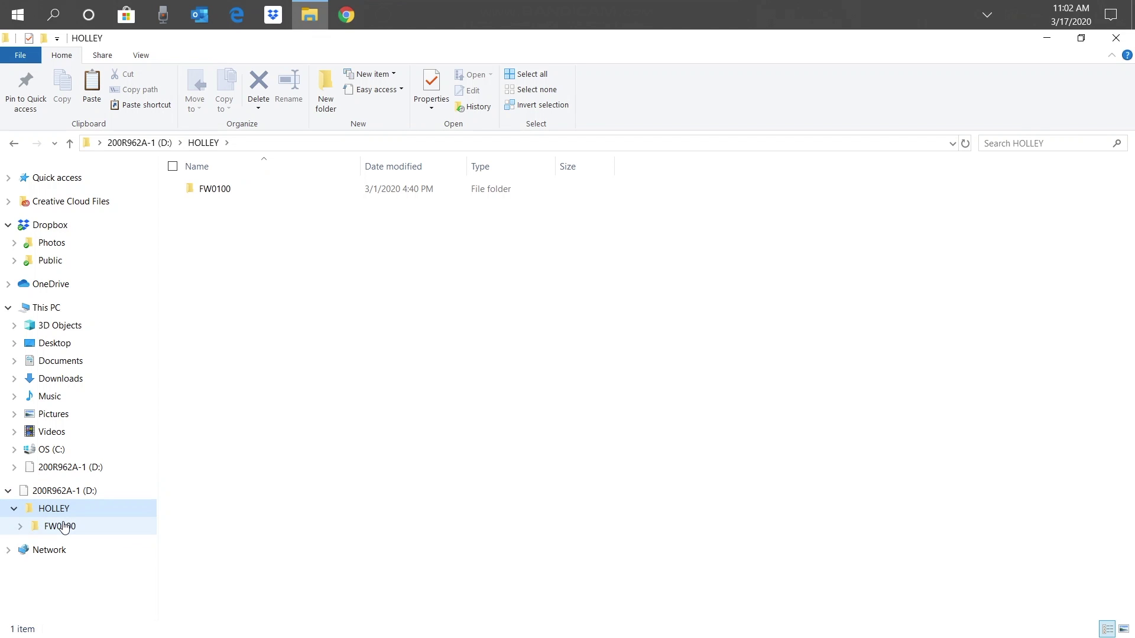
pyautogui.click(63, 526)
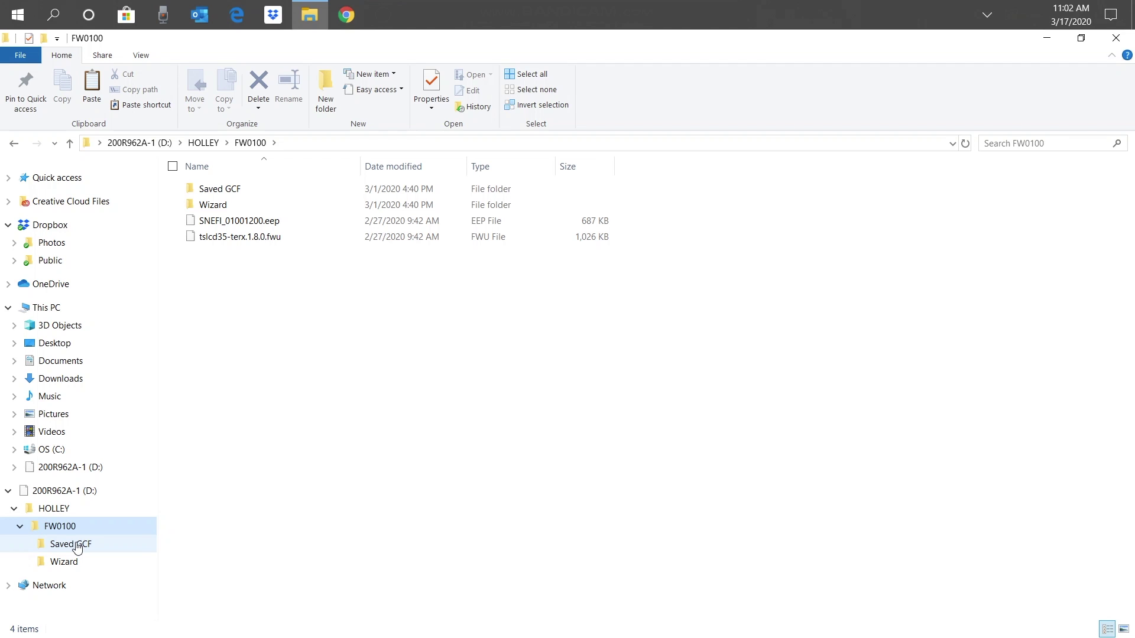
pyautogui.click(78, 546)
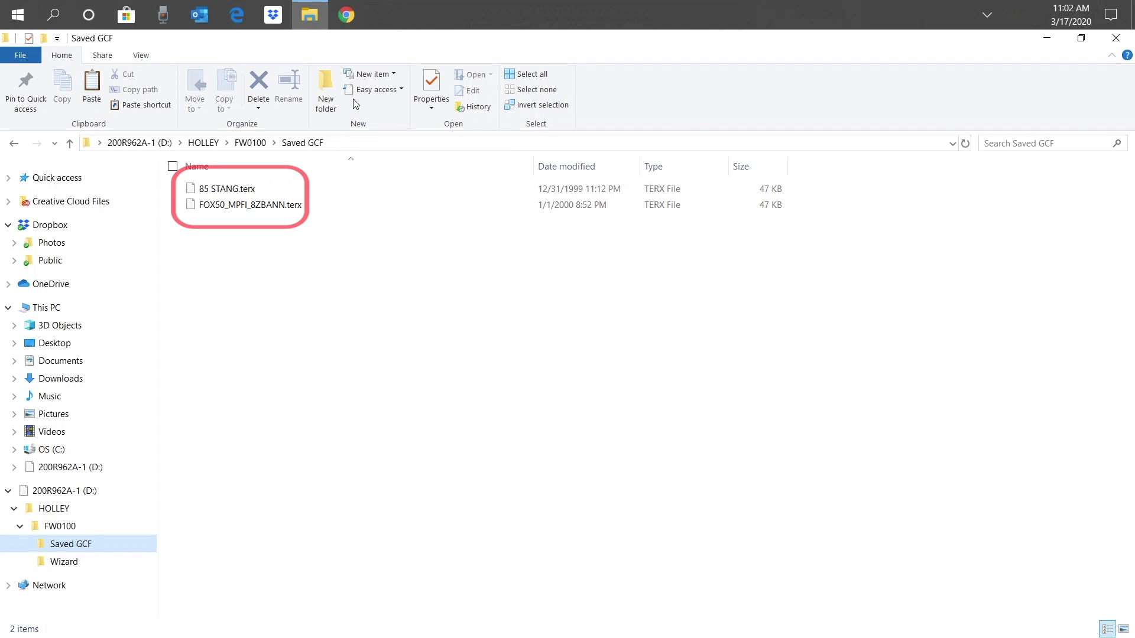
# Drag both .terx configs onto the desktop, then maximize the D: drive root window.
pyautogui.doubleClick(198, 47)
pyautogui.moveTo(365, 188); pyautogui.dragTo(474, 81)
pyautogui.moveTo(460, 269); pyautogui.dragTo(121, 330)
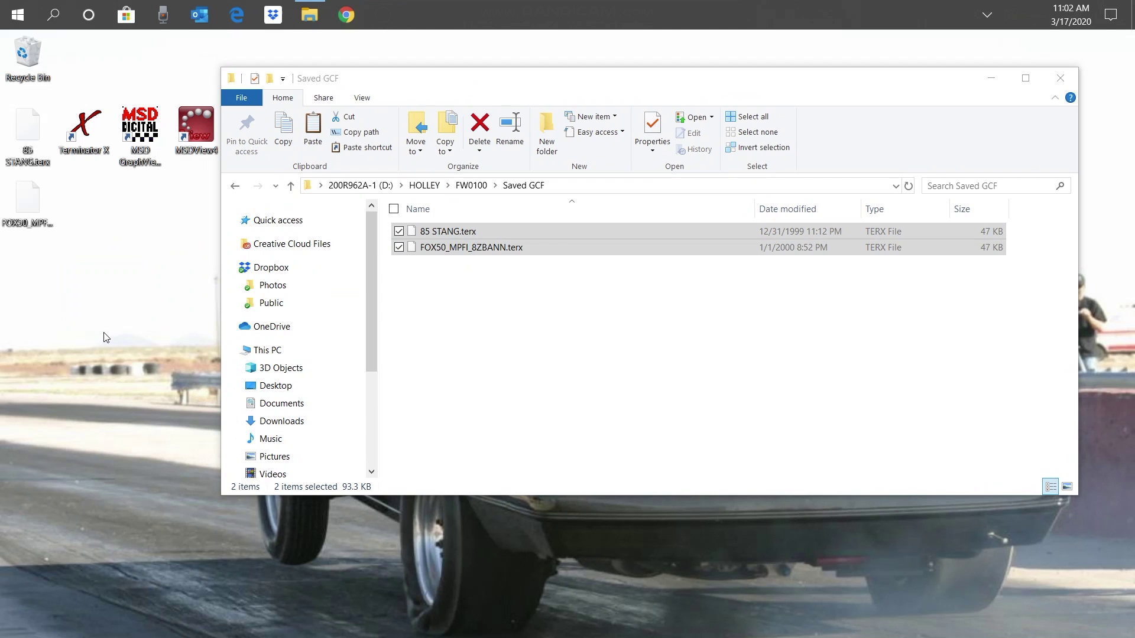
pyautogui.click(476, 67)
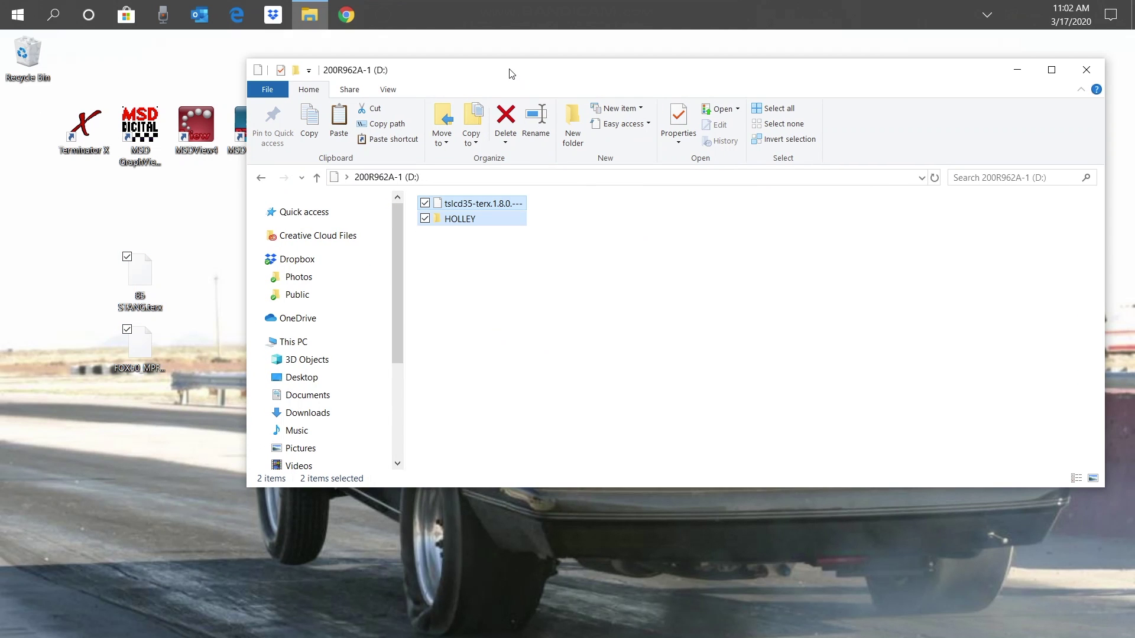
pyautogui.doubleClick(548, 69)
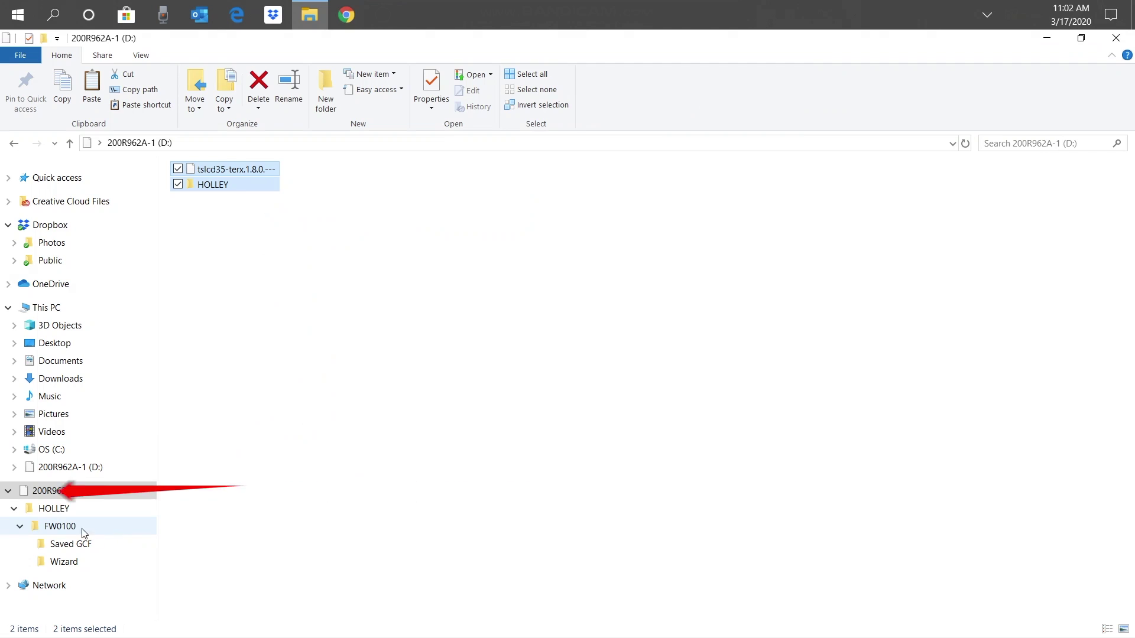
# Permanently delete the tslcd35-terx.1.8.0 file and HOLLEY folder from the D: root.
pyautogui.click(69, 498)
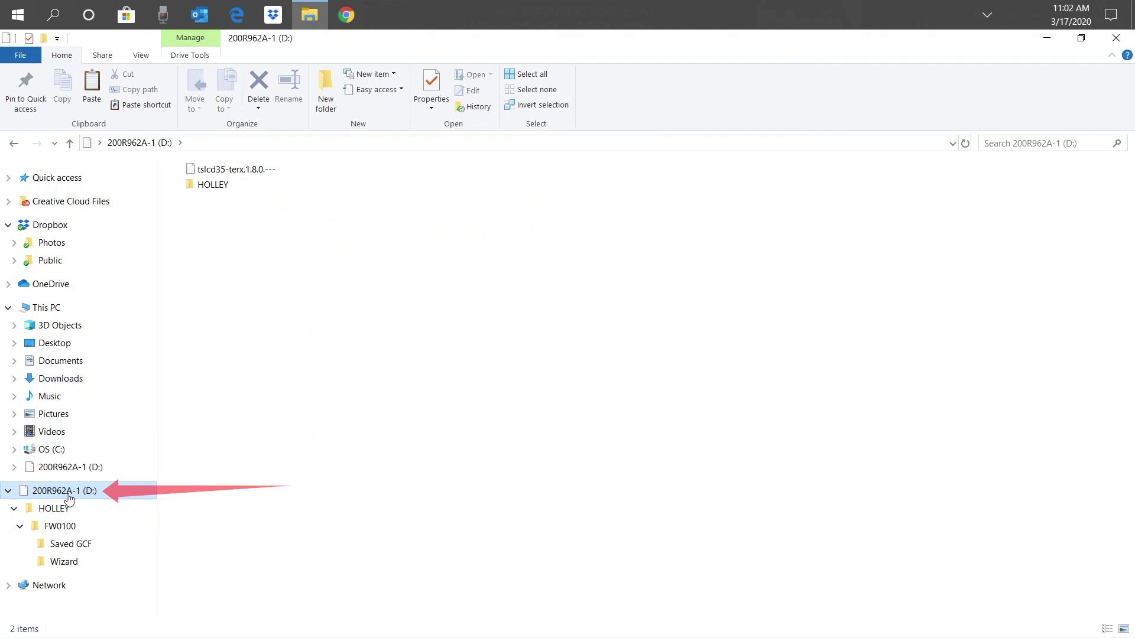
pyautogui.moveTo(230, 252); pyautogui.dragTo(192, 155)
pyautogui.click(258, 86)
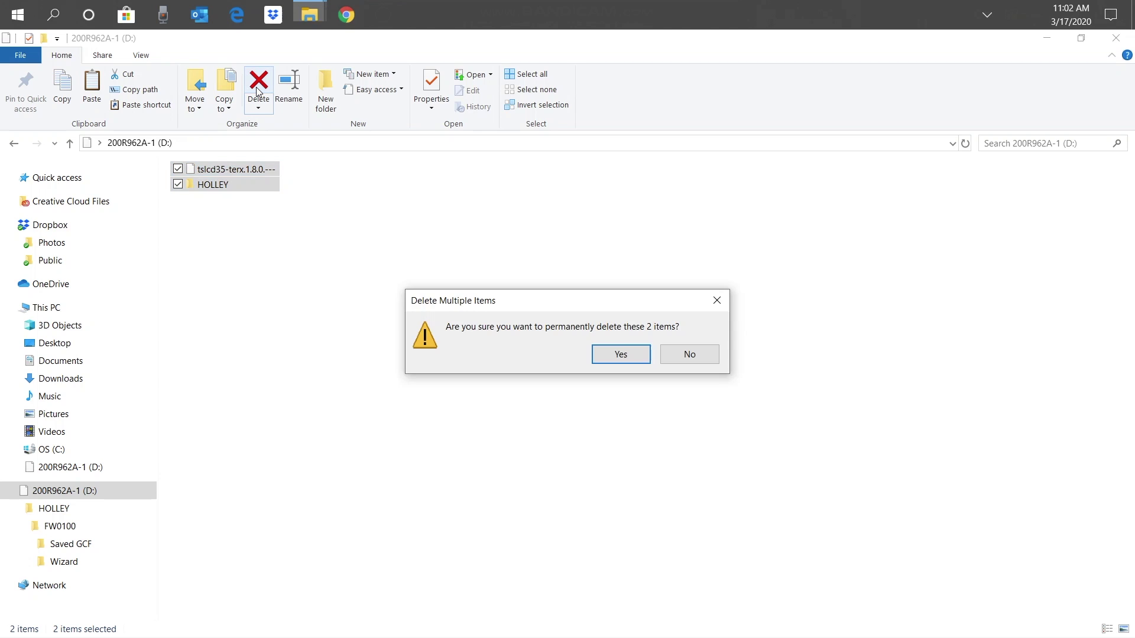
pyautogui.click(620, 354)
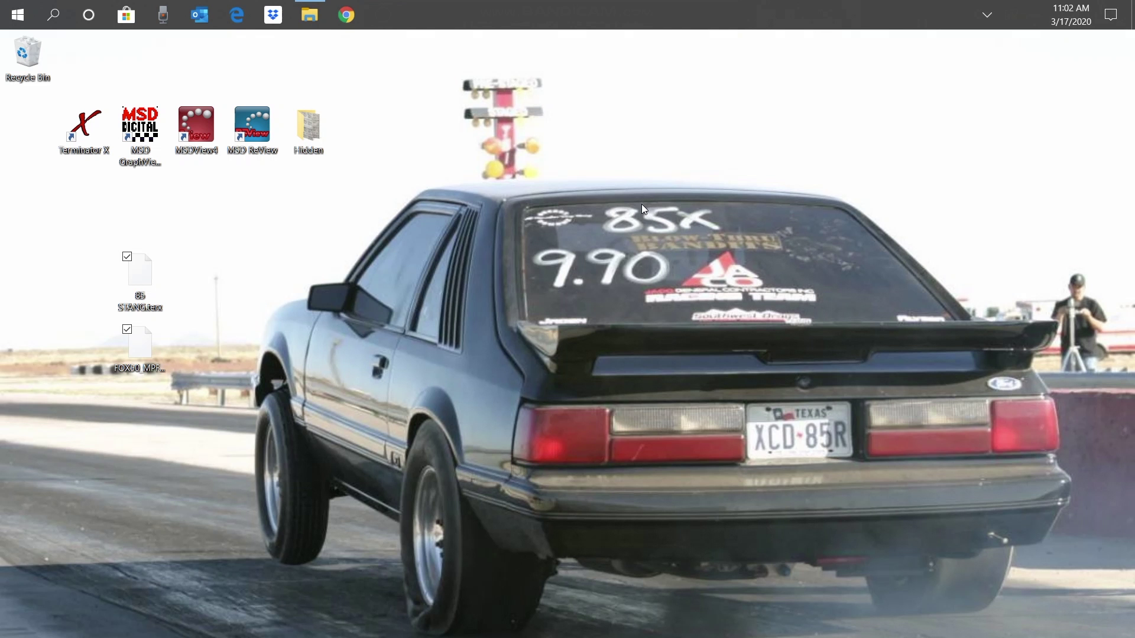
pyautogui.click(1046, 38)
# Save the Terminator X SD Card Contents zip from holley.com's EFI Software page, then close Edge.
pyautogui.click(236, 16)
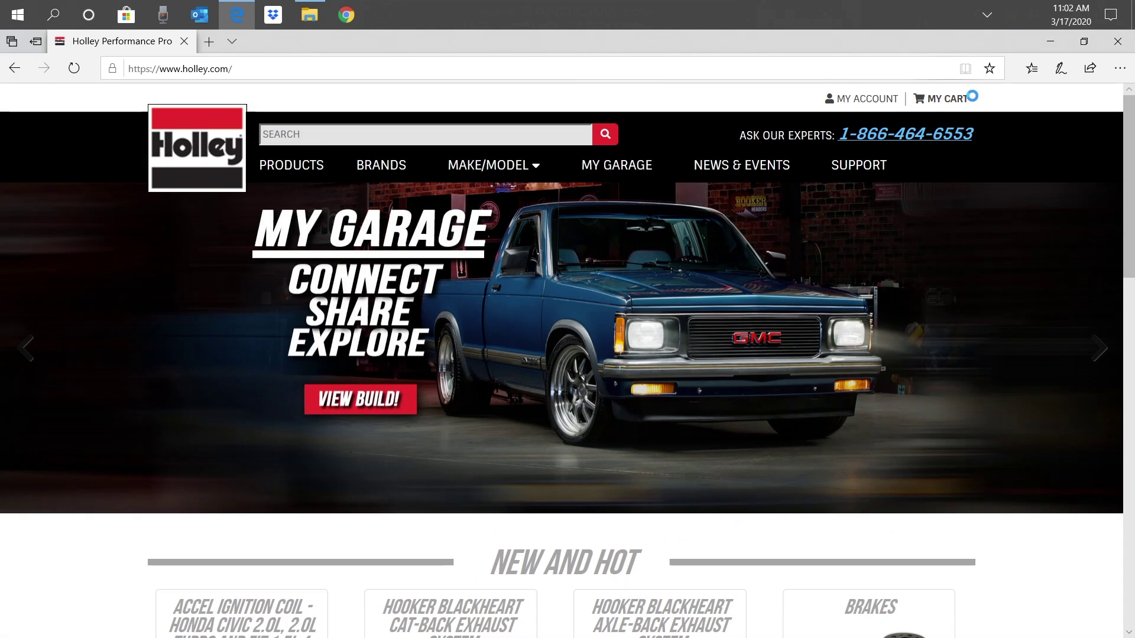
pyautogui.click(853, 171)
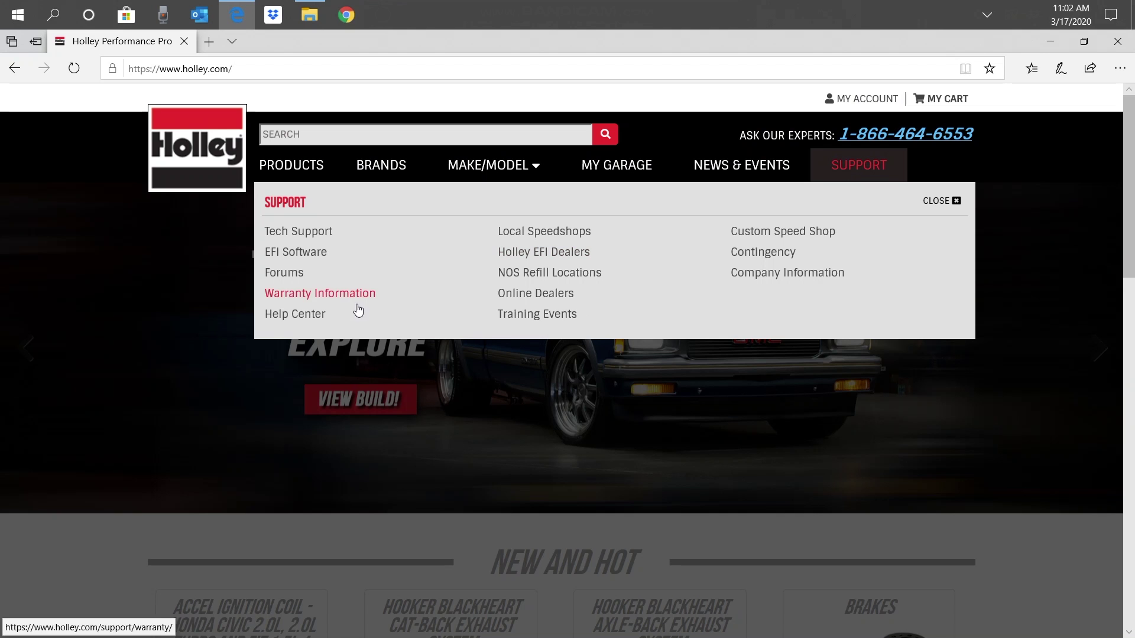
pyautogui.click(308, 254)
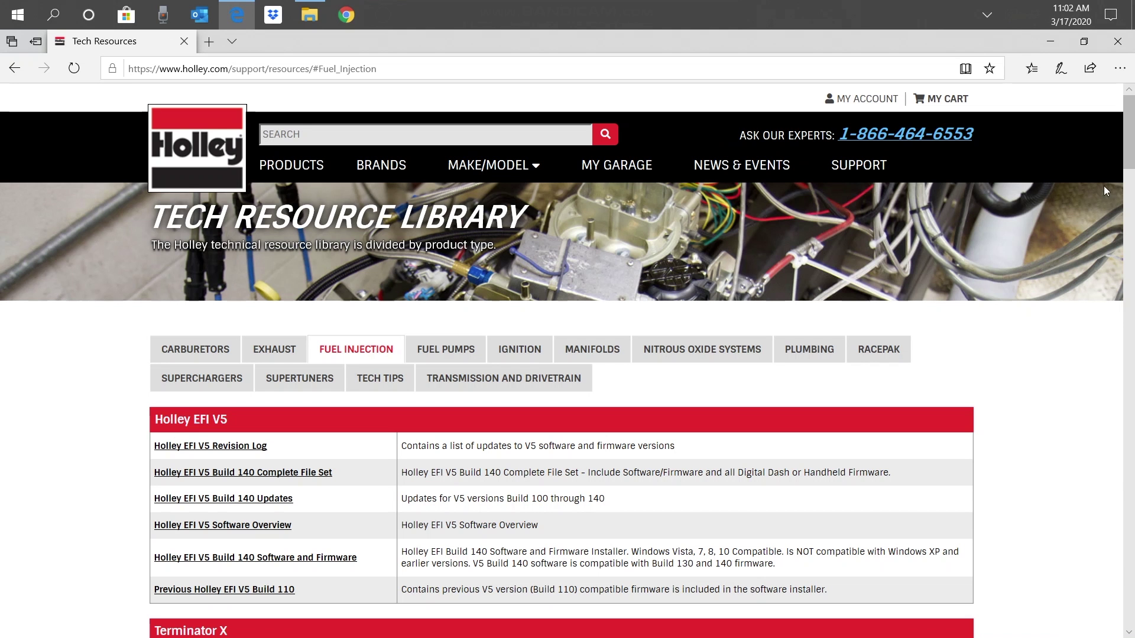
pyautogui.moveTo(1130, 123); pyautogui.dragTo(1130, 186)
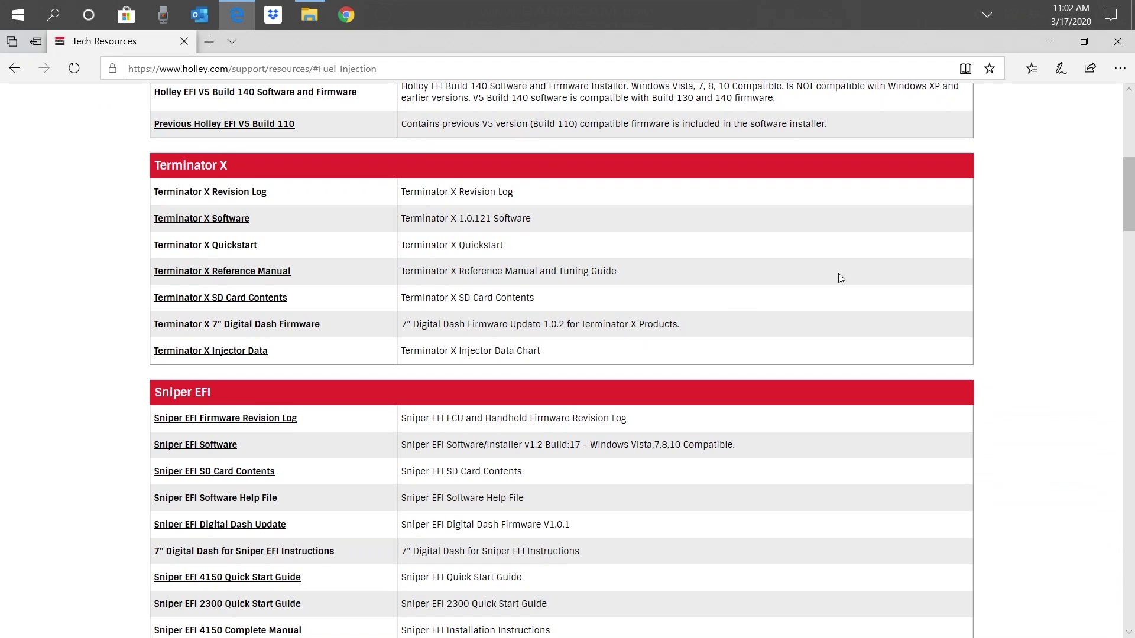
pyautogui.click(267, 298)
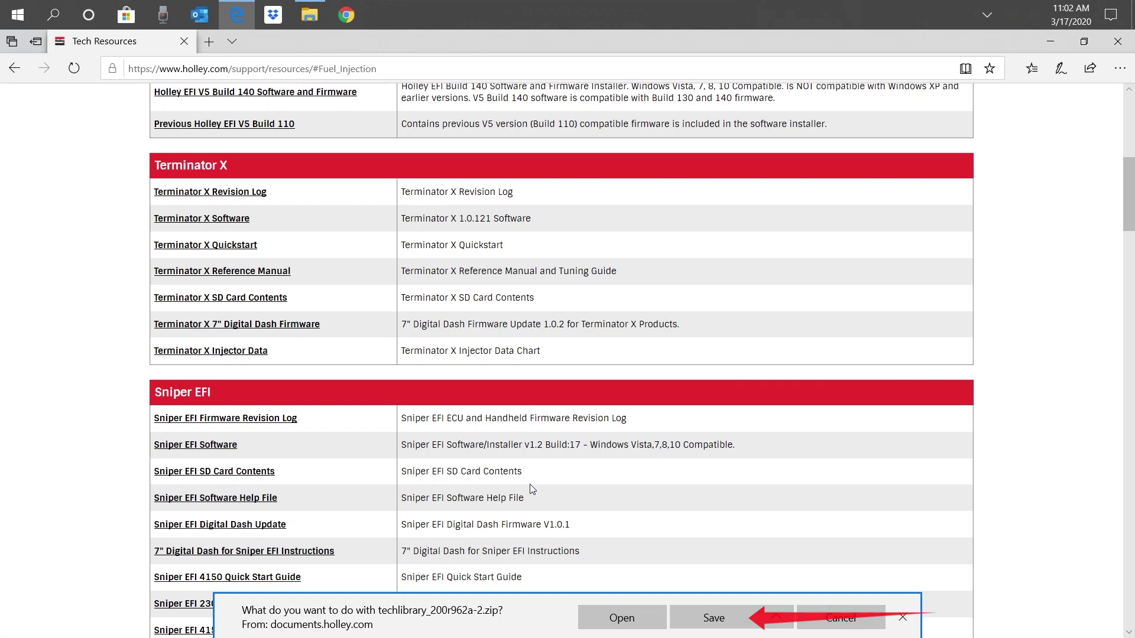
pyautogui.click(705, 619)
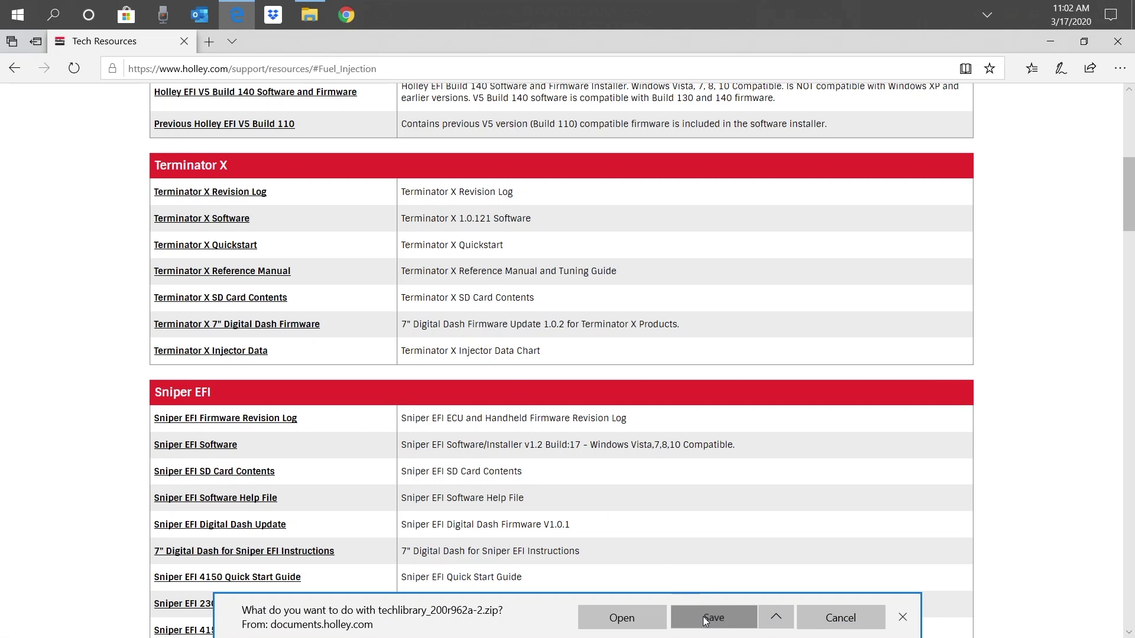
pyautogui.click(1116, 43)
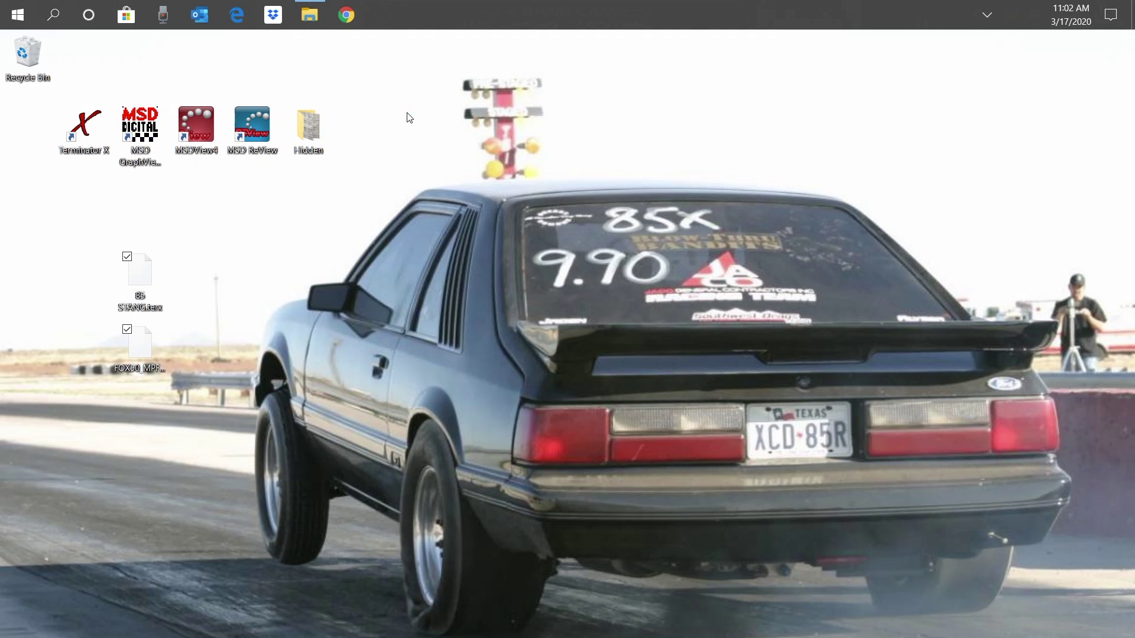
# Extract techlibrary_200r962a-2 (1).zip in Downloads to its default destination.
pyautogui.click(310, 13)
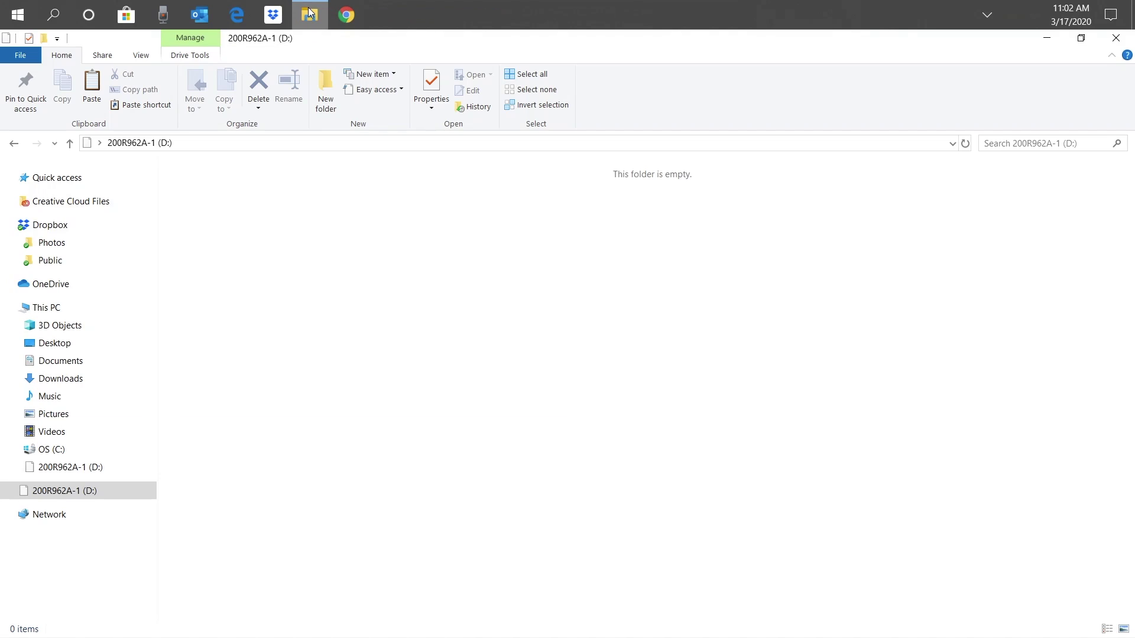
pyautogui.click(60, 308)
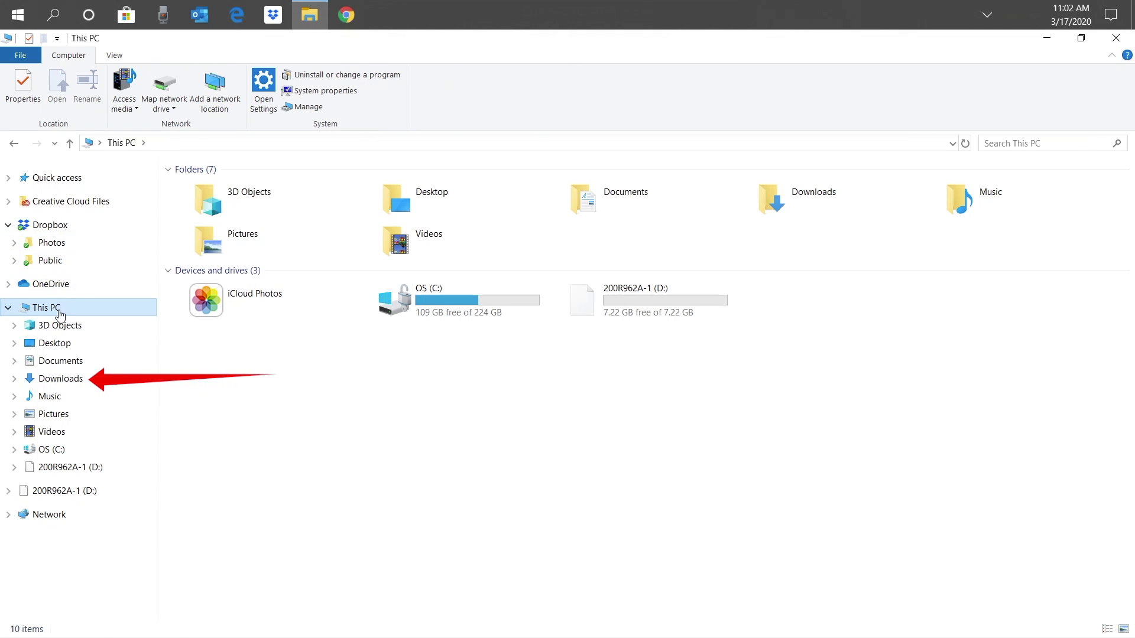
pyautogui.click(65, 378)
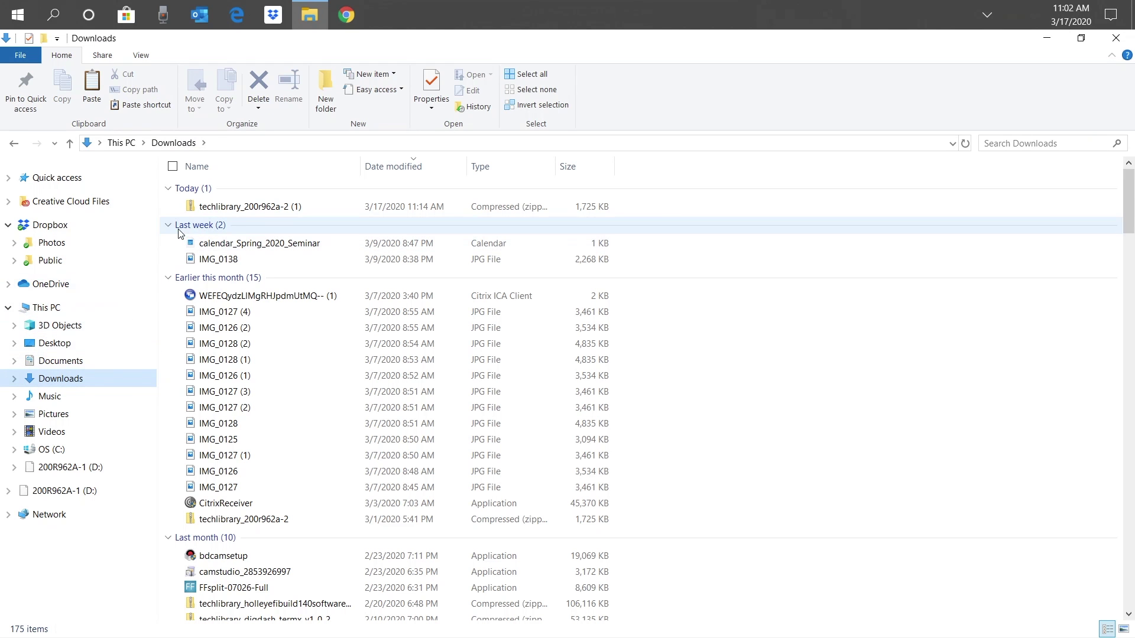
pyautogui.click(226, 211)
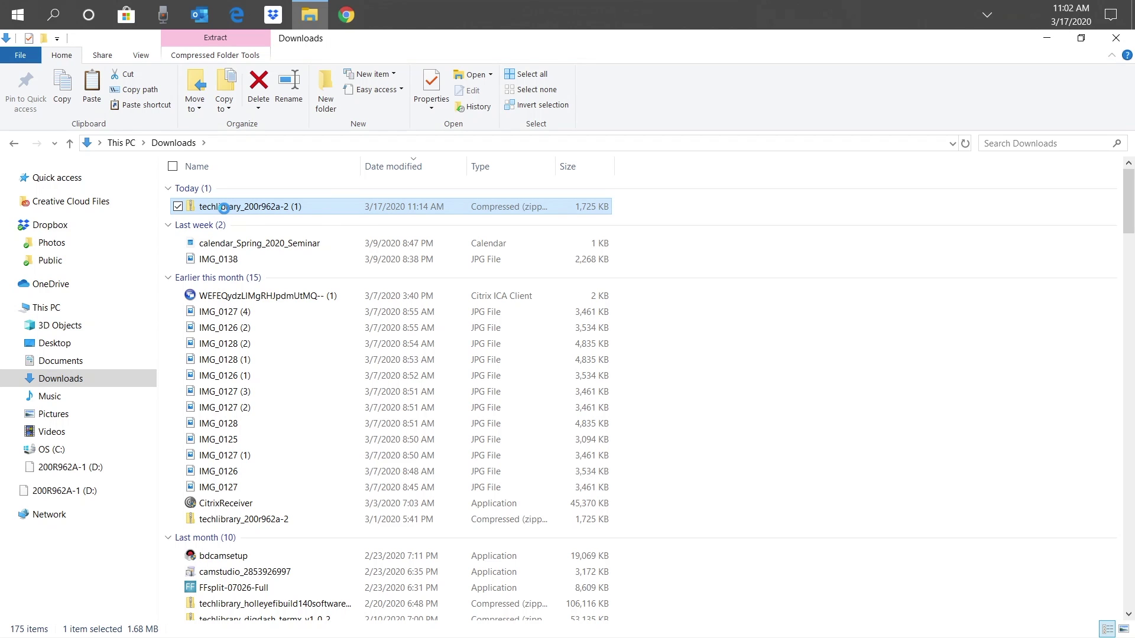
pyautogui.rightClick(223, 208)
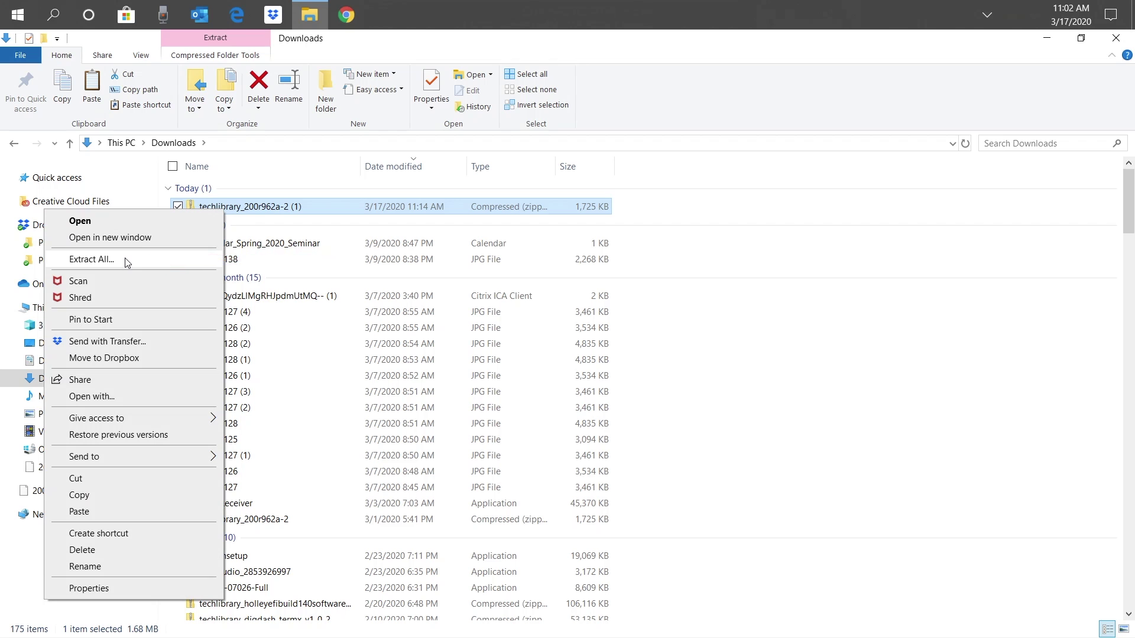
pyautogui.click(92, 259)
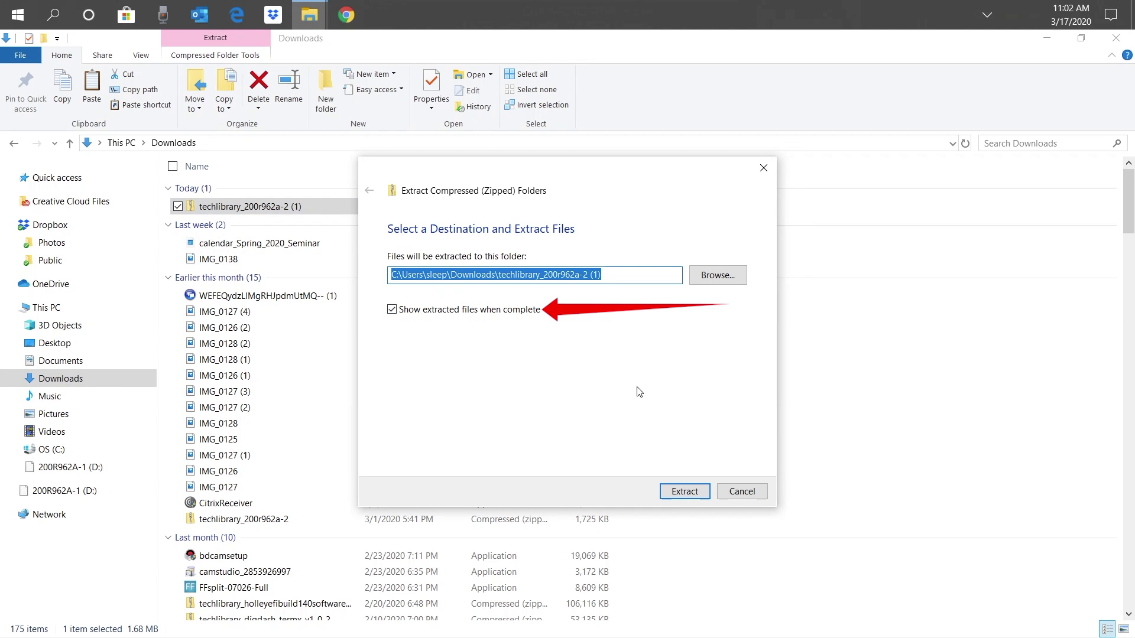
pyautogui.click(687, 491)
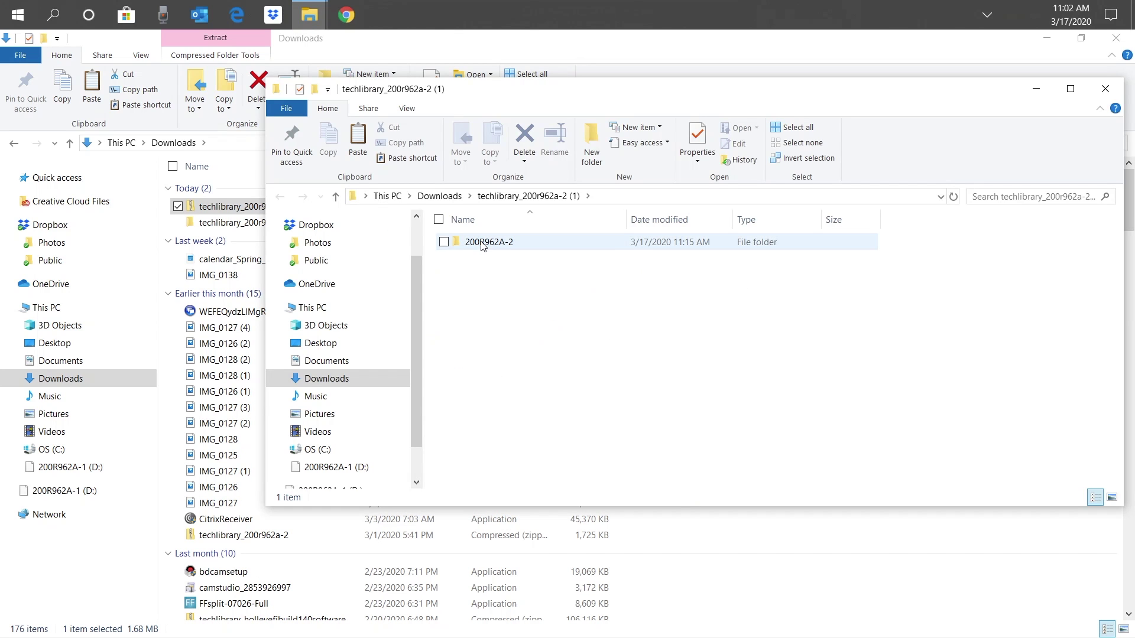
# Copy HOLLEY, Saved Datalogs and tslcd35-terx.1.8.0.fwu from 200R962A-2 onto the D: drive.
pyautogui.click(443, 246)
pyautogui.doubleClick(482, 247)
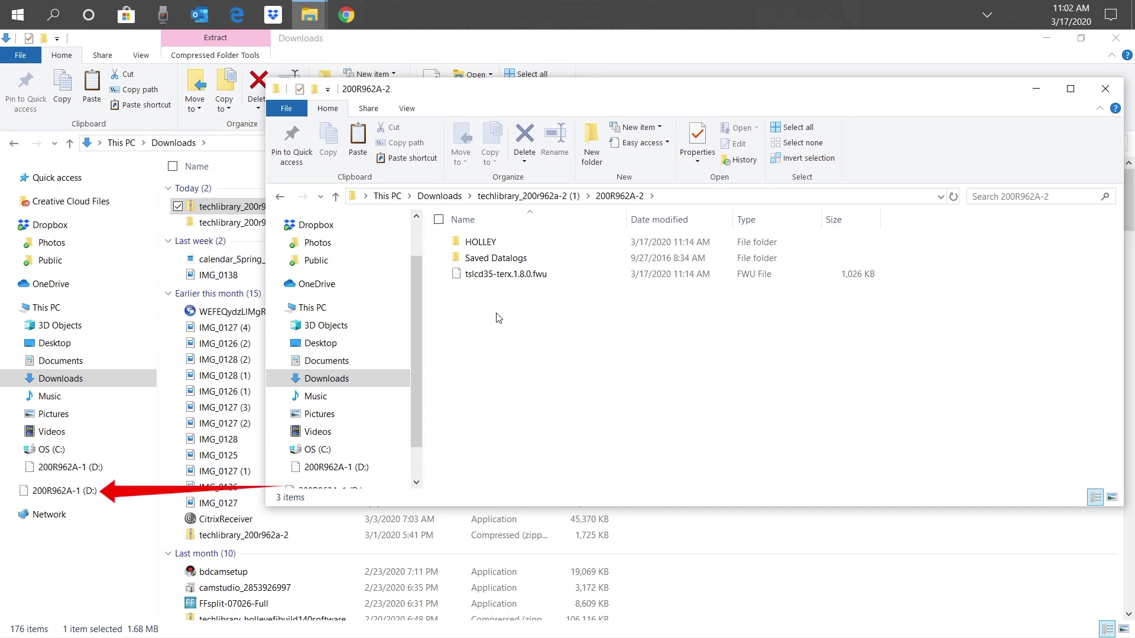
pyautogui.moveTo(496, 316); pyautogui.dragTo(444, 239)
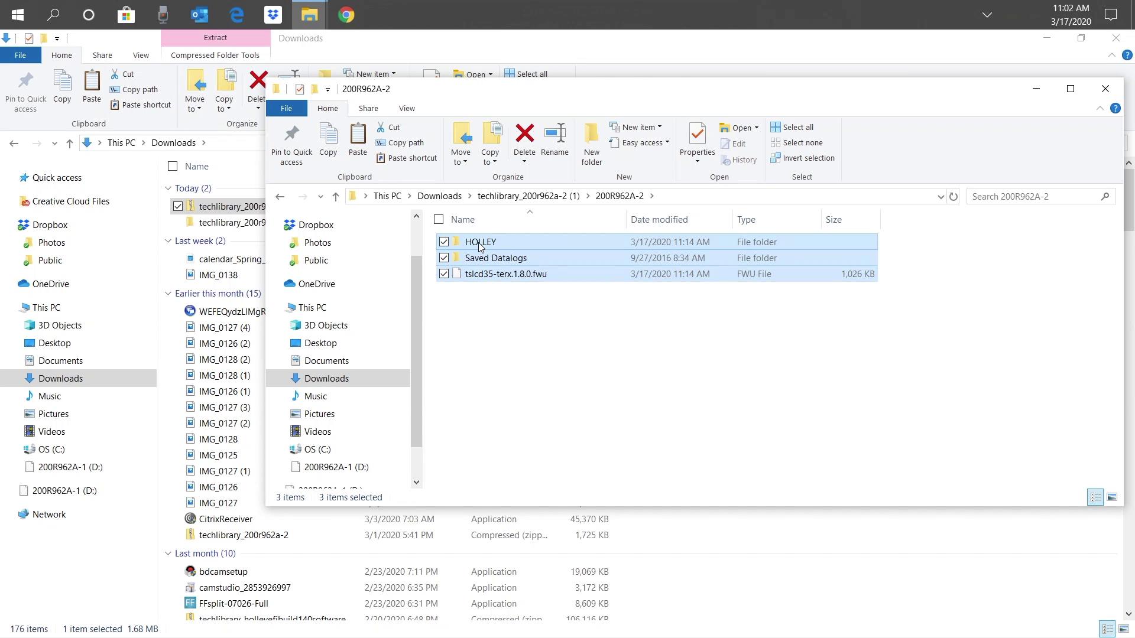
pyautogui.moveTo(479, 247); pyautogui.dragTo(52, 498)
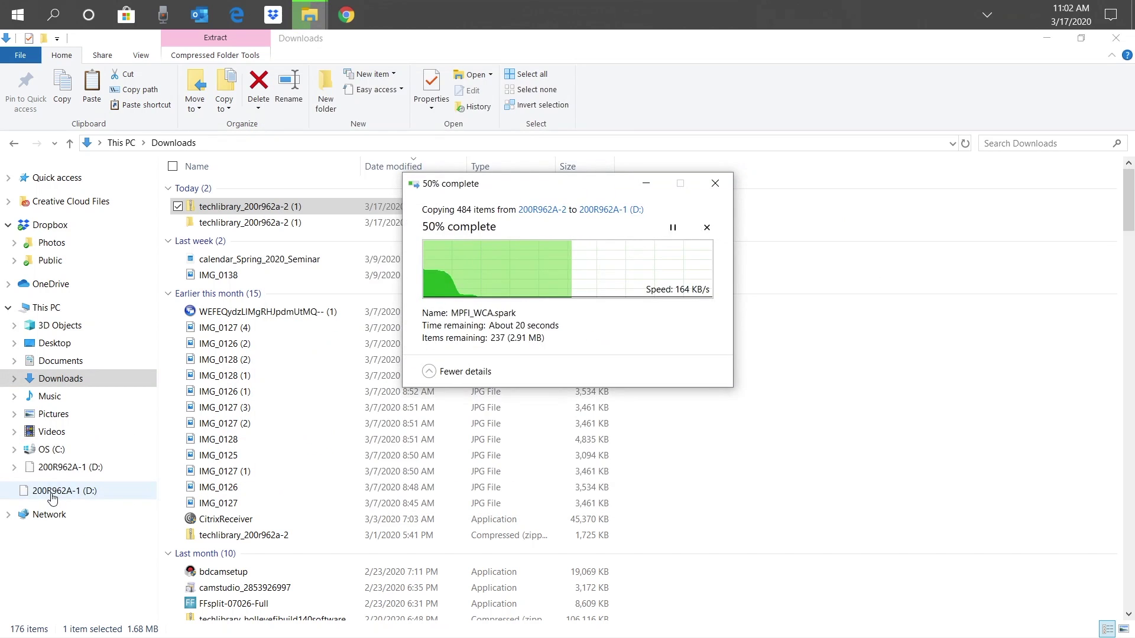
pyautogui.click(52, 499)
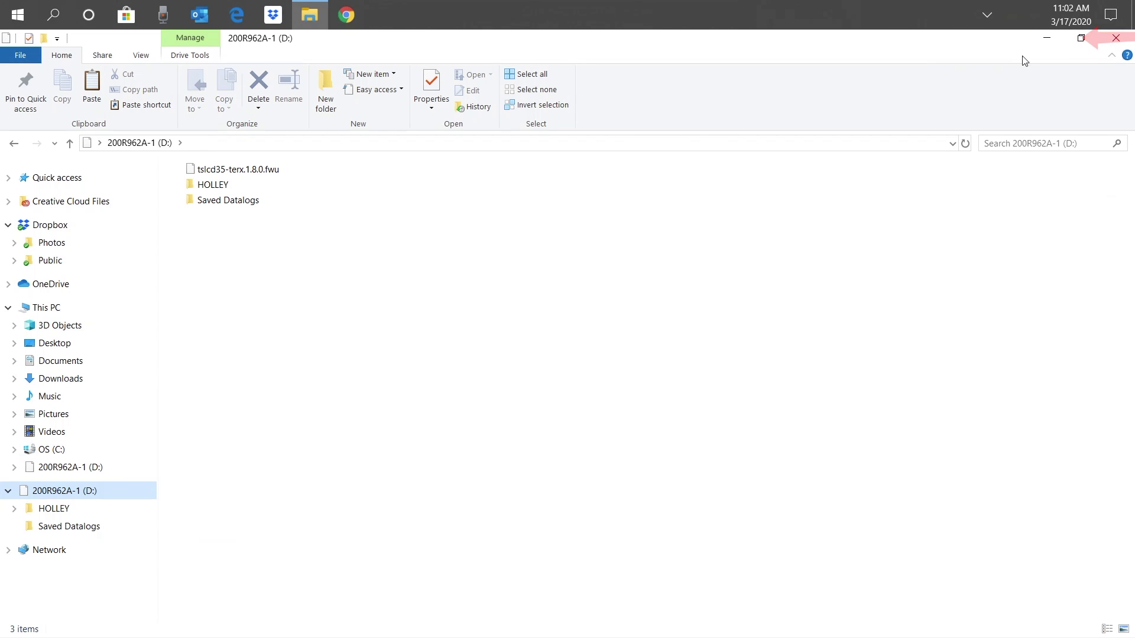
pyautogui.click(1080, 38)
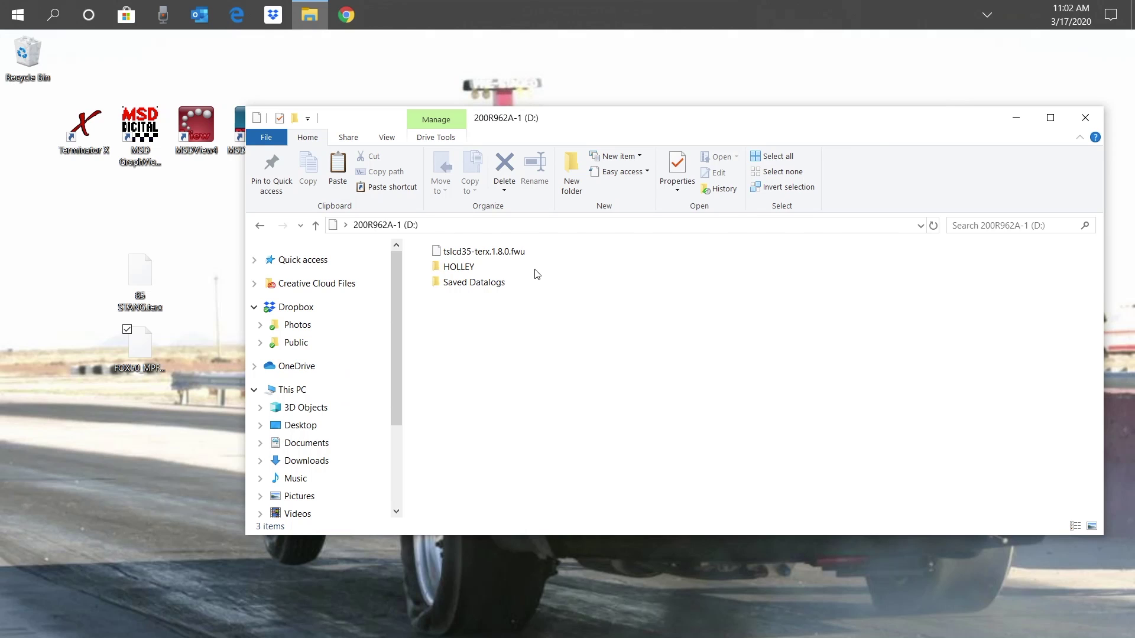
# Copy both desktop .terx calibrations into D:\HOLLEY\FW0100\Saved GCF and close Explorer.
pyautogui.doubleClick(460, 268)
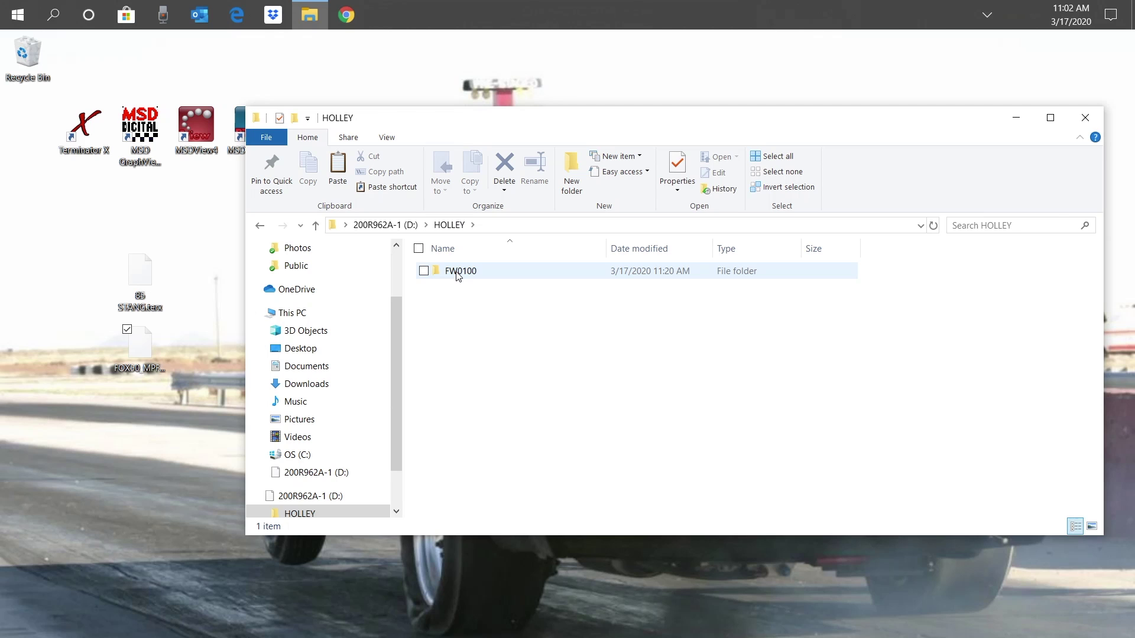
pyautogui.doubleClick(458, 271)
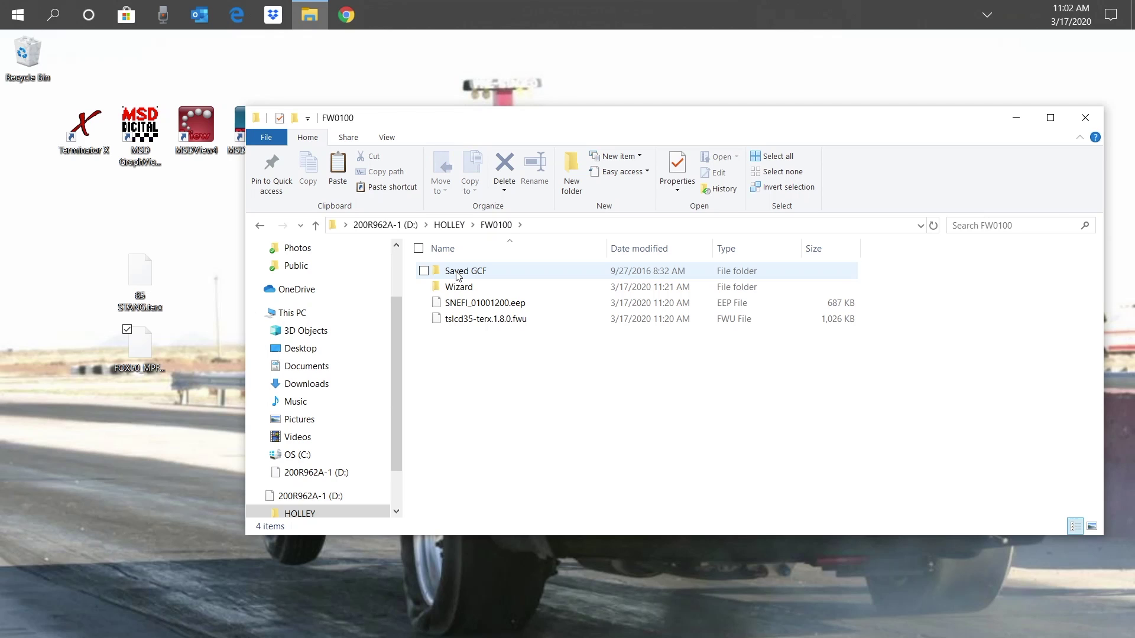
pyautogui.doubleClick(457, 273)
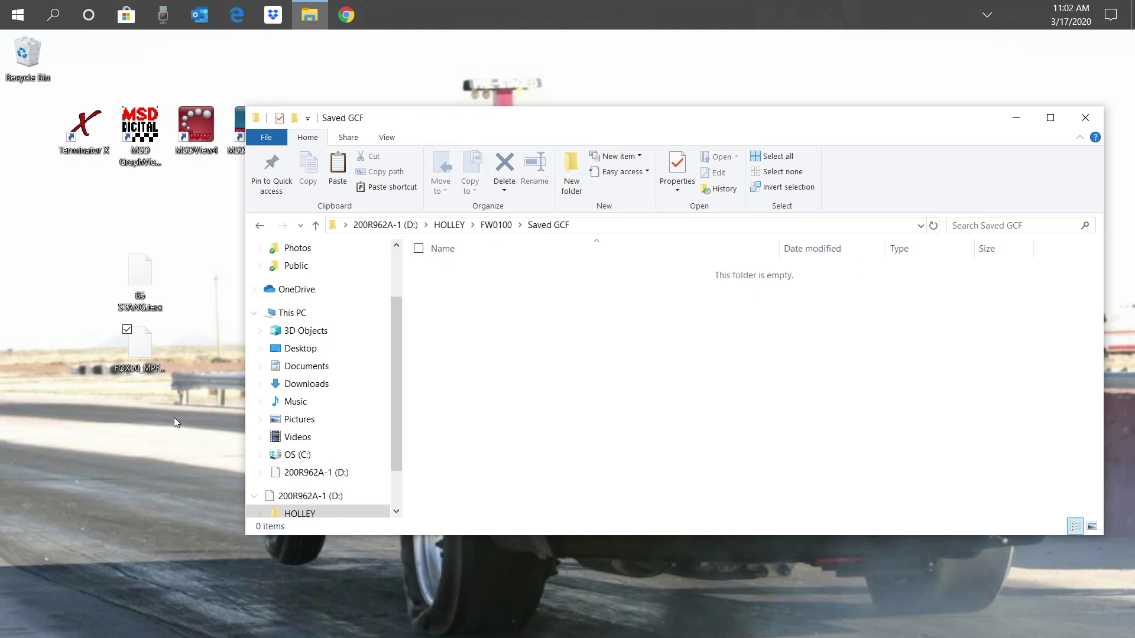
pyautogui.moveTo(173, 418); pyautogui.dragTo(70, 267)
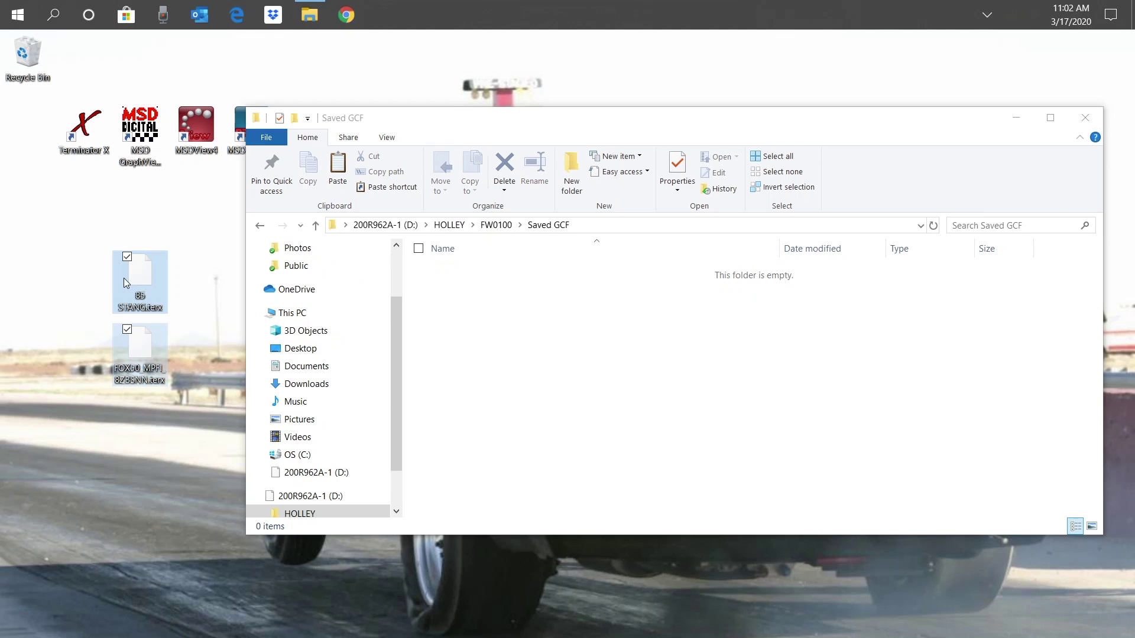
pyautogui.moveTo(141, 278); pyautogui.dragTo(497, 302)
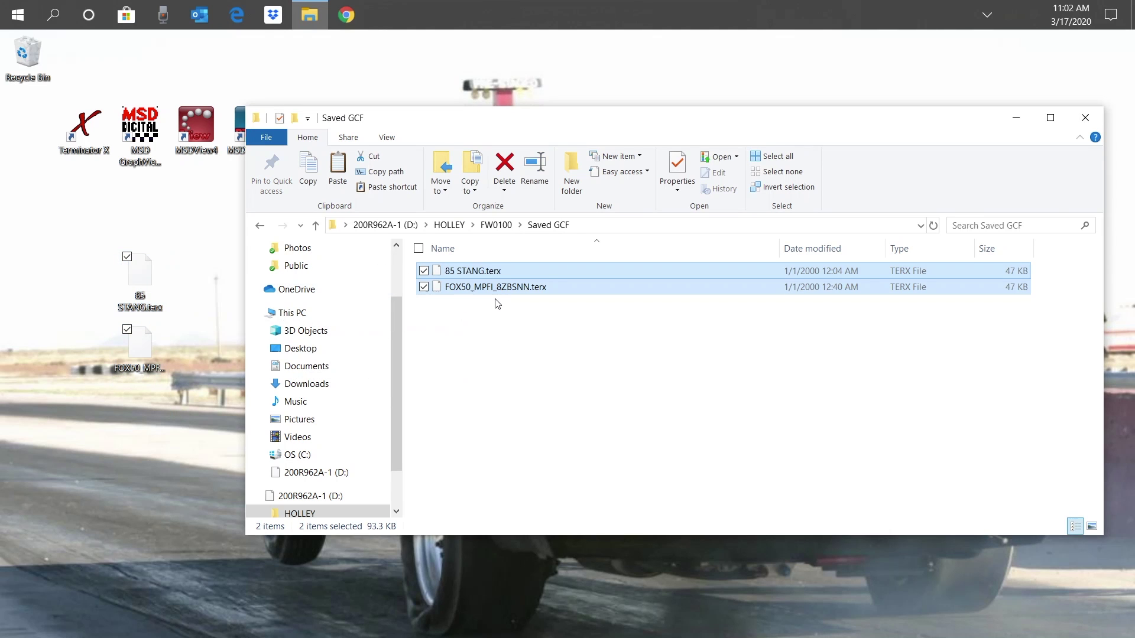
pyautogui.click(1085, 117)
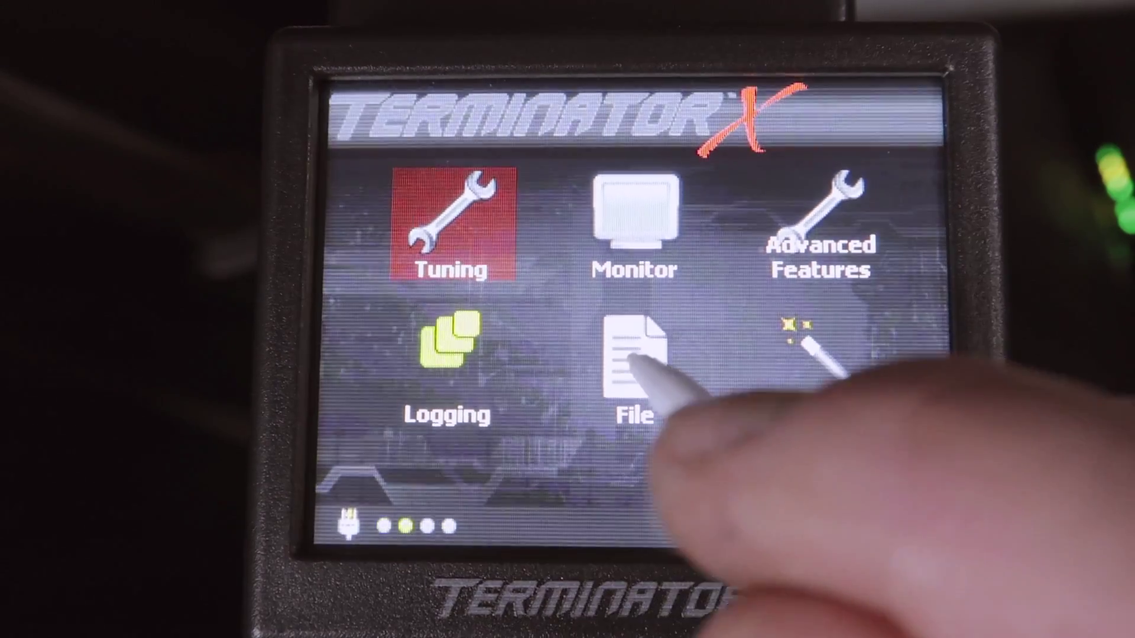
# Upgrade the ECU from firmware 1.0.28 to SNEFI_01001200.eep via File > ECU HW/FW.
pyautogui.click(638, 389)
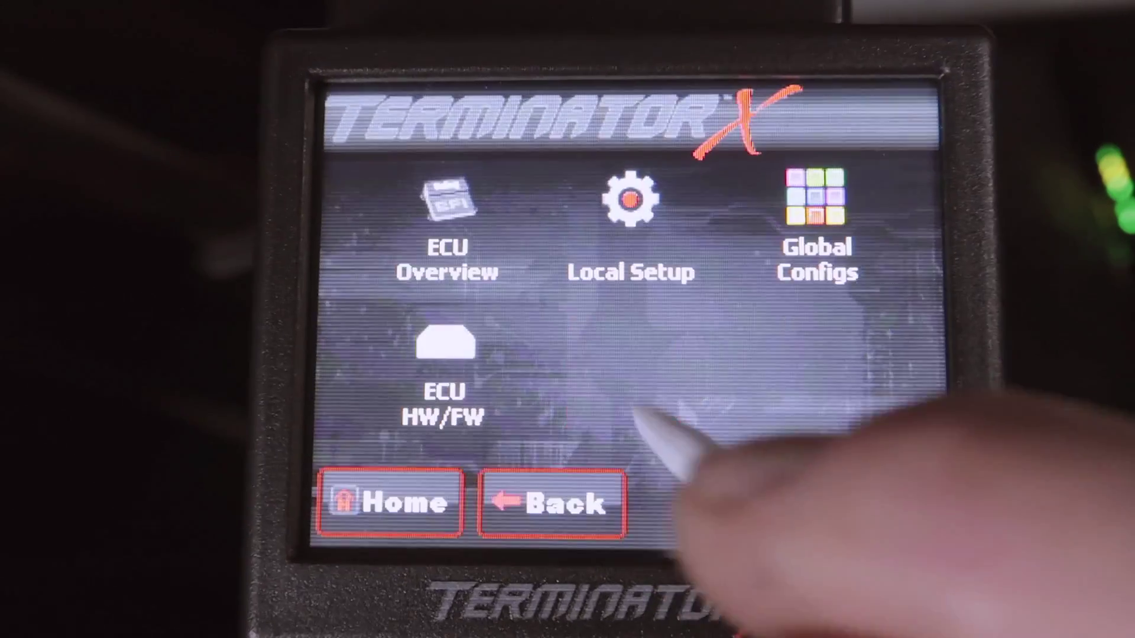
pyautogui.click(450, 355)
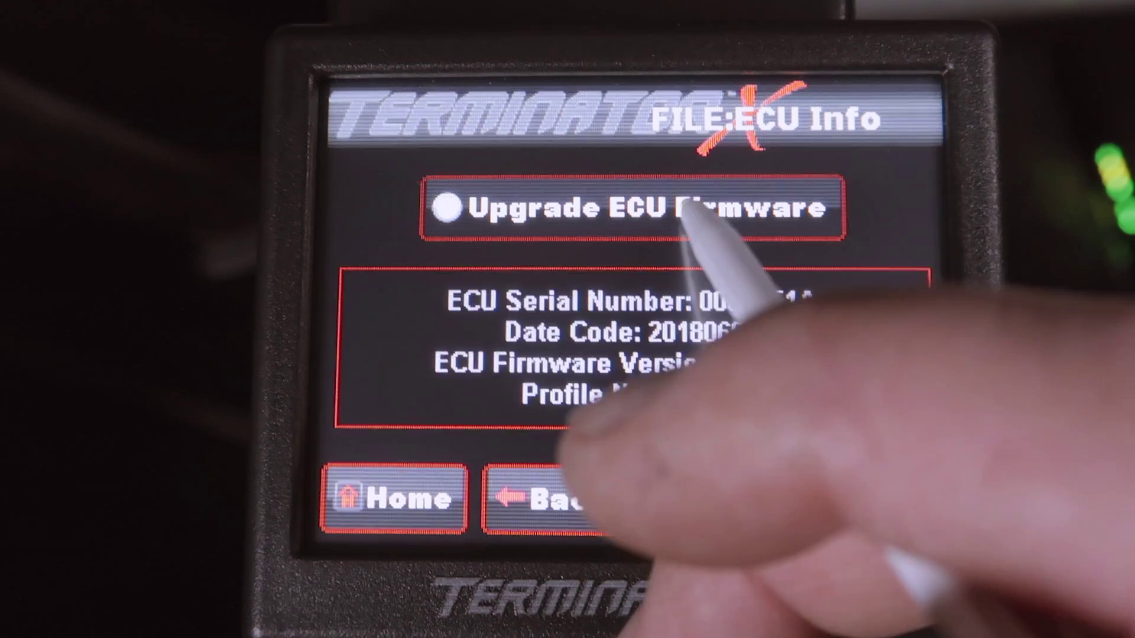
pyautogui.click(679, 209)
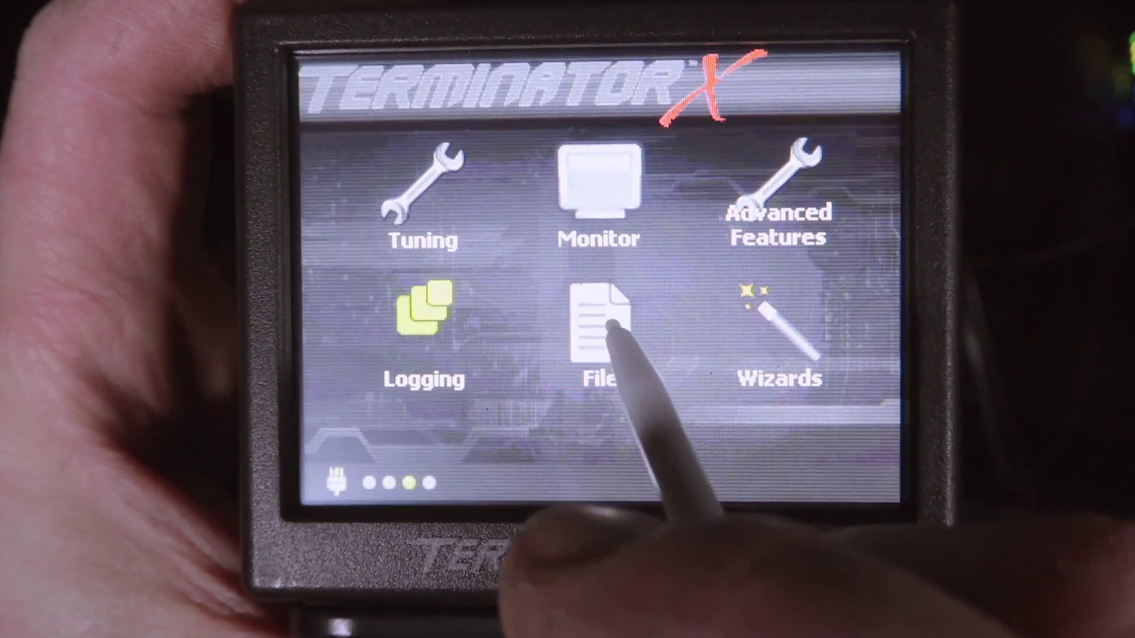
# Load the saved 85 STANG.terx global config onto the ECU.
pyautogui.click(597, 331)
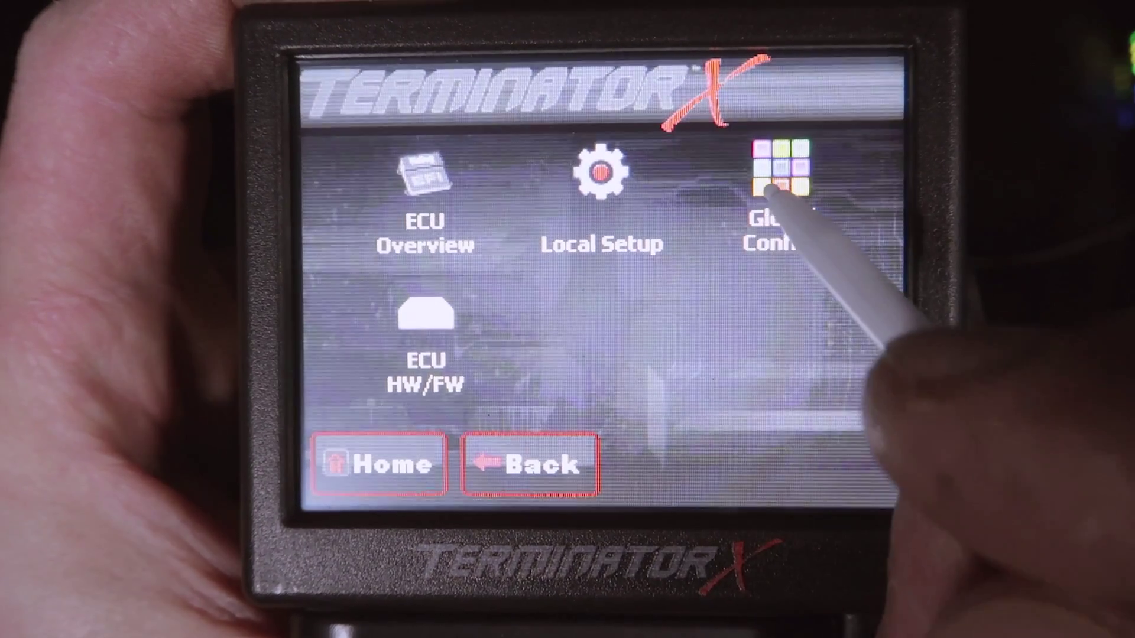
pyautogui.click(768, 195)
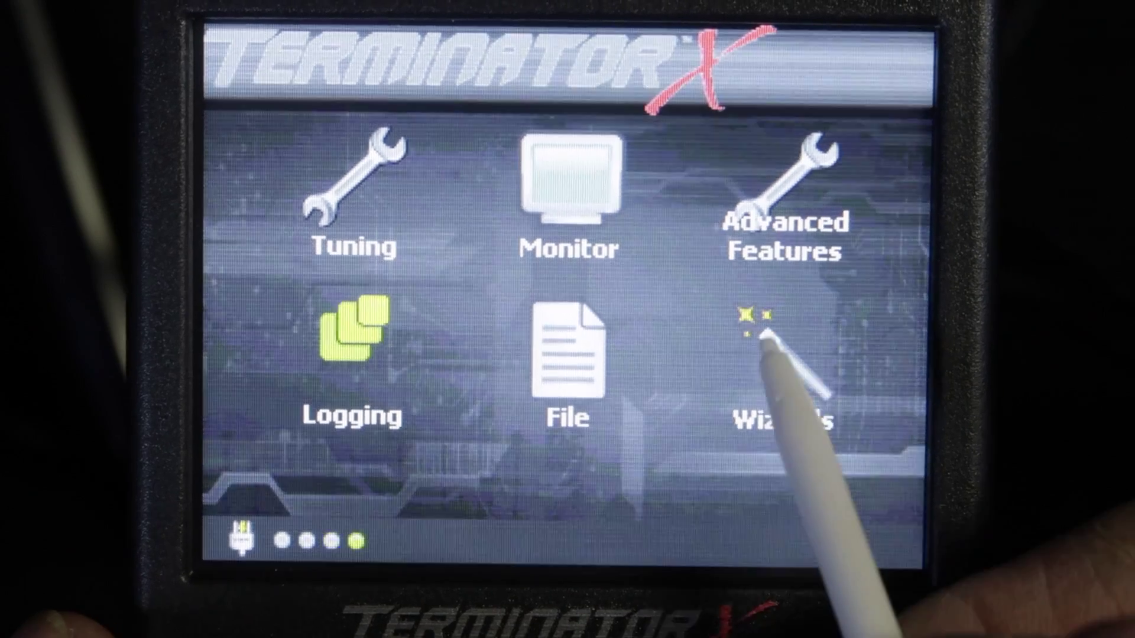
# Run the TPS Autoset wizard with ignition on and two full pedal presses until it succeeds.
pyautogui.click(806, 405)
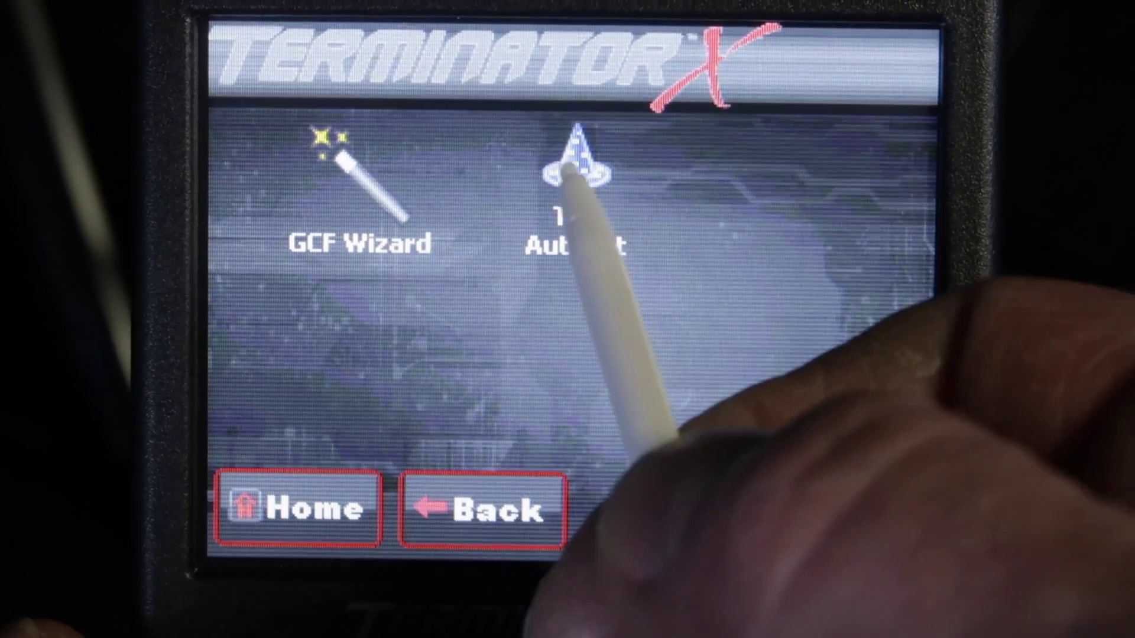
pyautogui.click(570, 177)
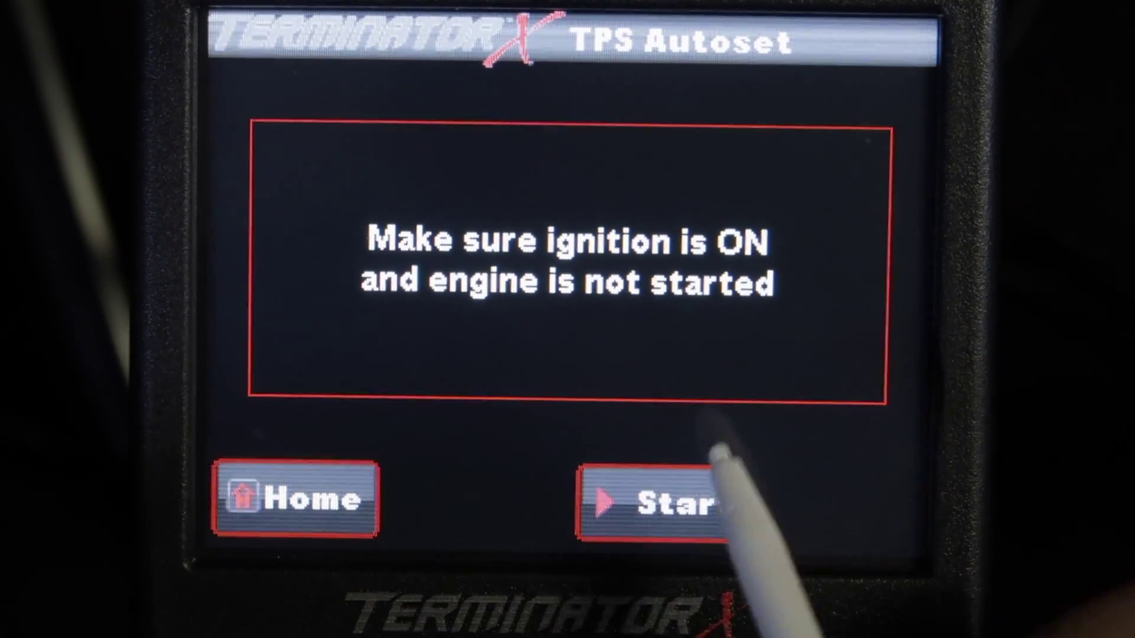
pyautogui.click(679, 502)
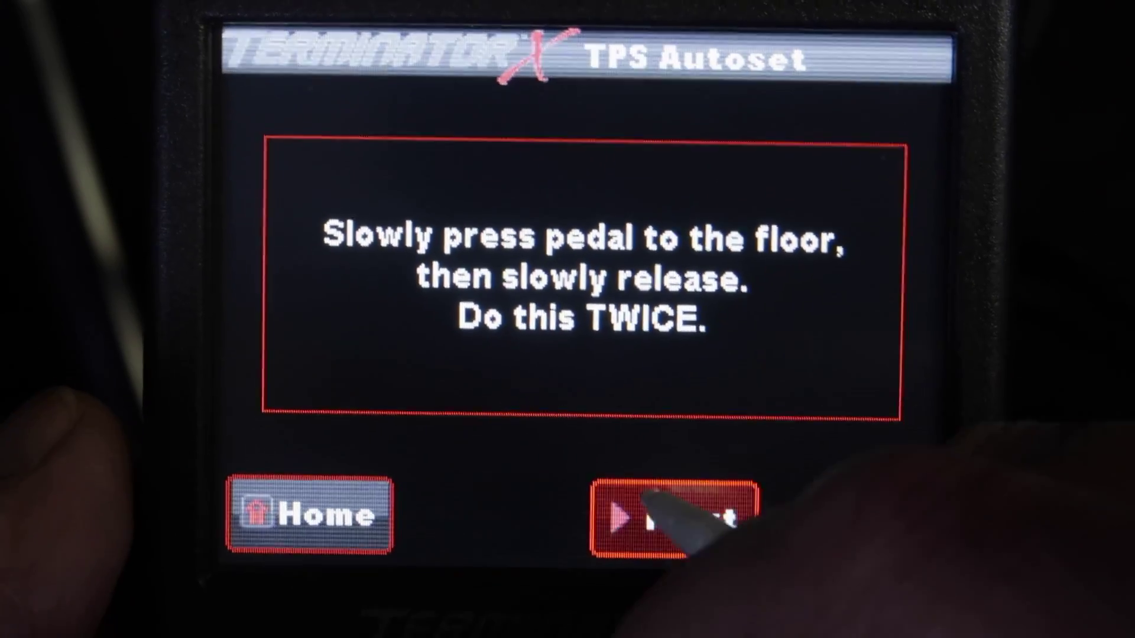
pyautogui.click(656, 517)
pyautogui.click(675, 516)
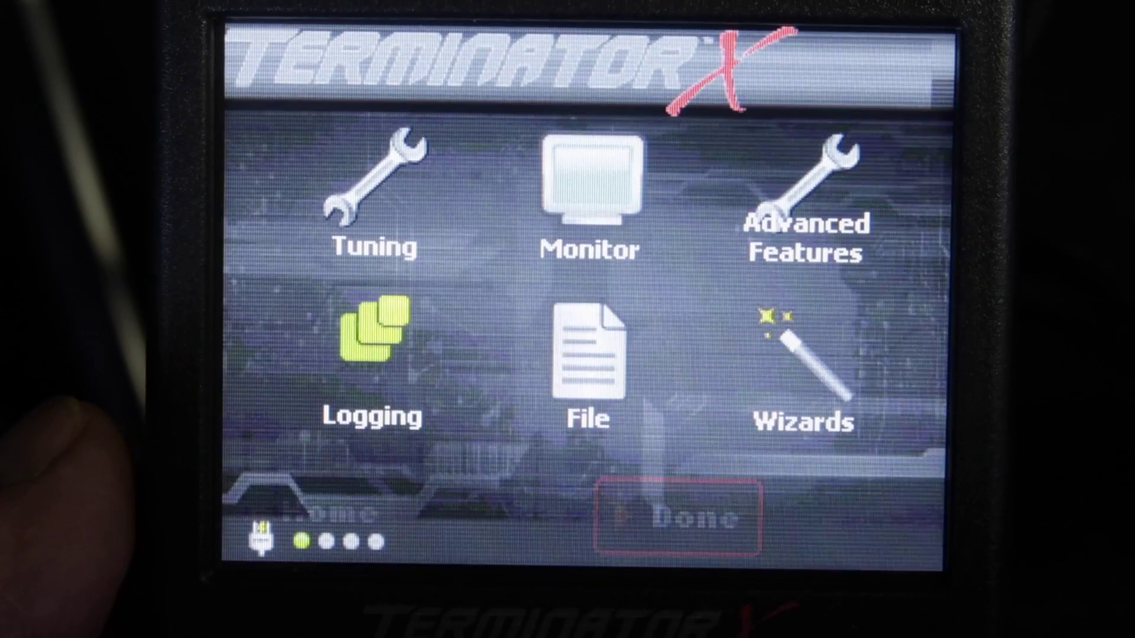